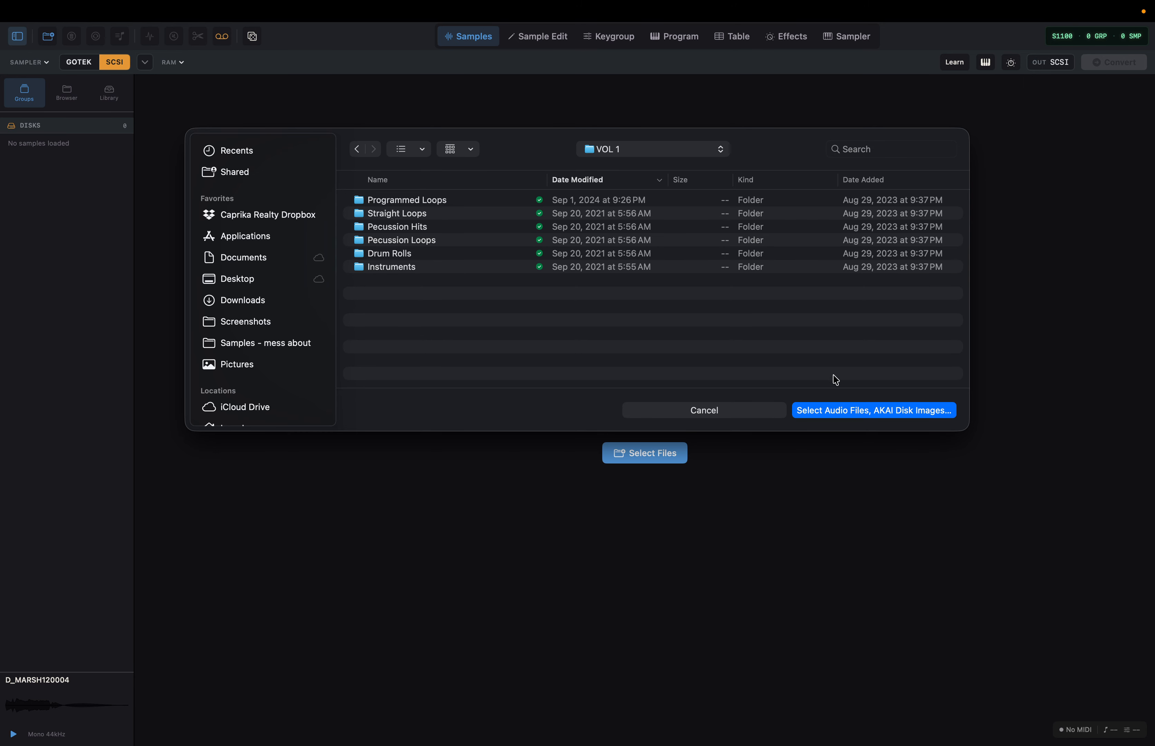
Import the VOL 1 sample folder and look through the loaded samples of the first disk.
left_click(841, 415)
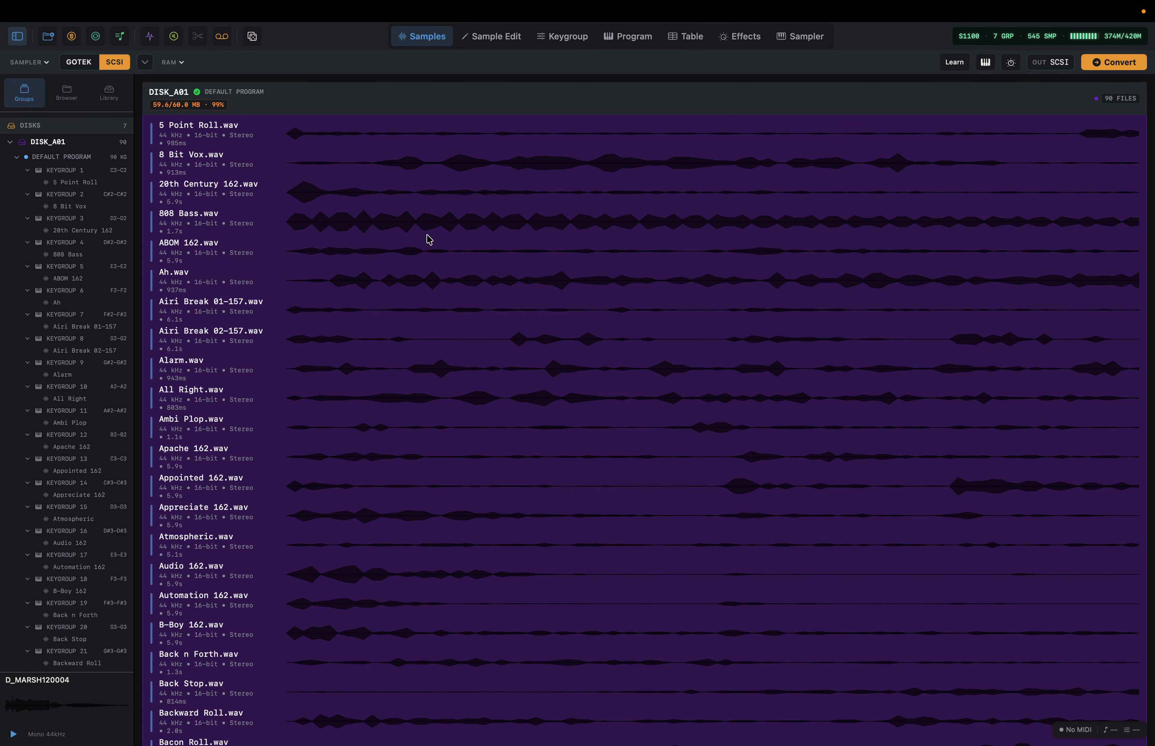
scroll(265, 379, "down", 15)
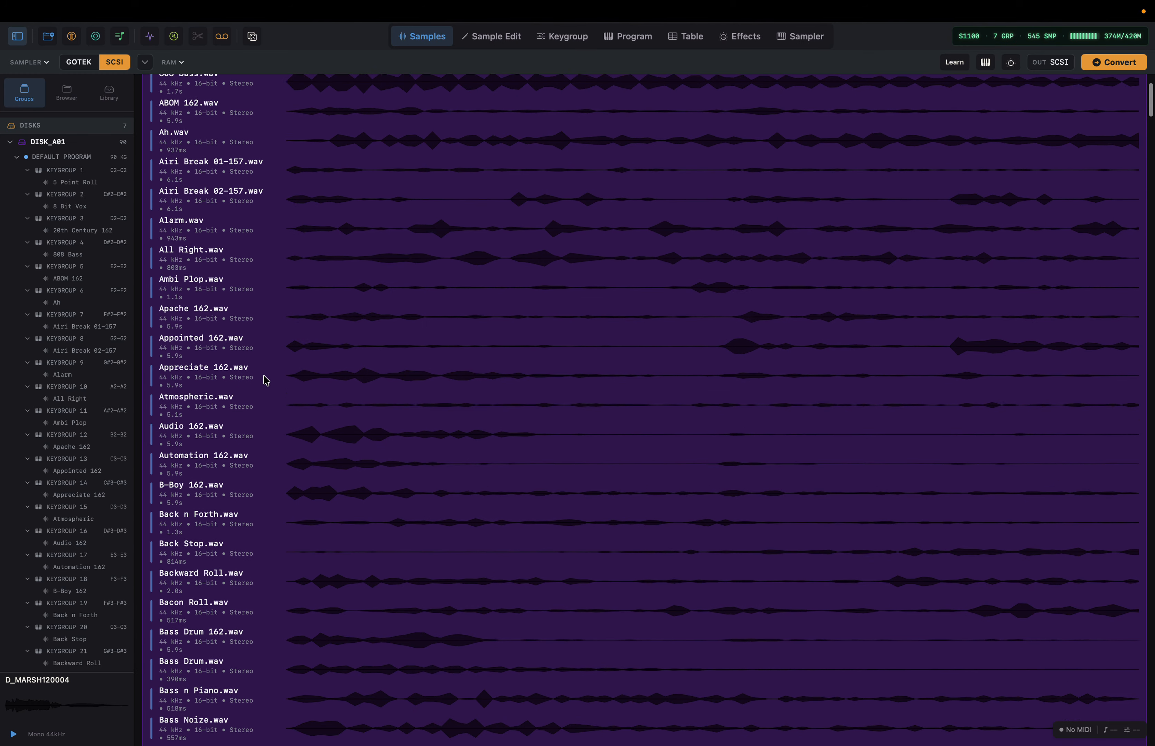
scroll(265, 380, "down", 20)
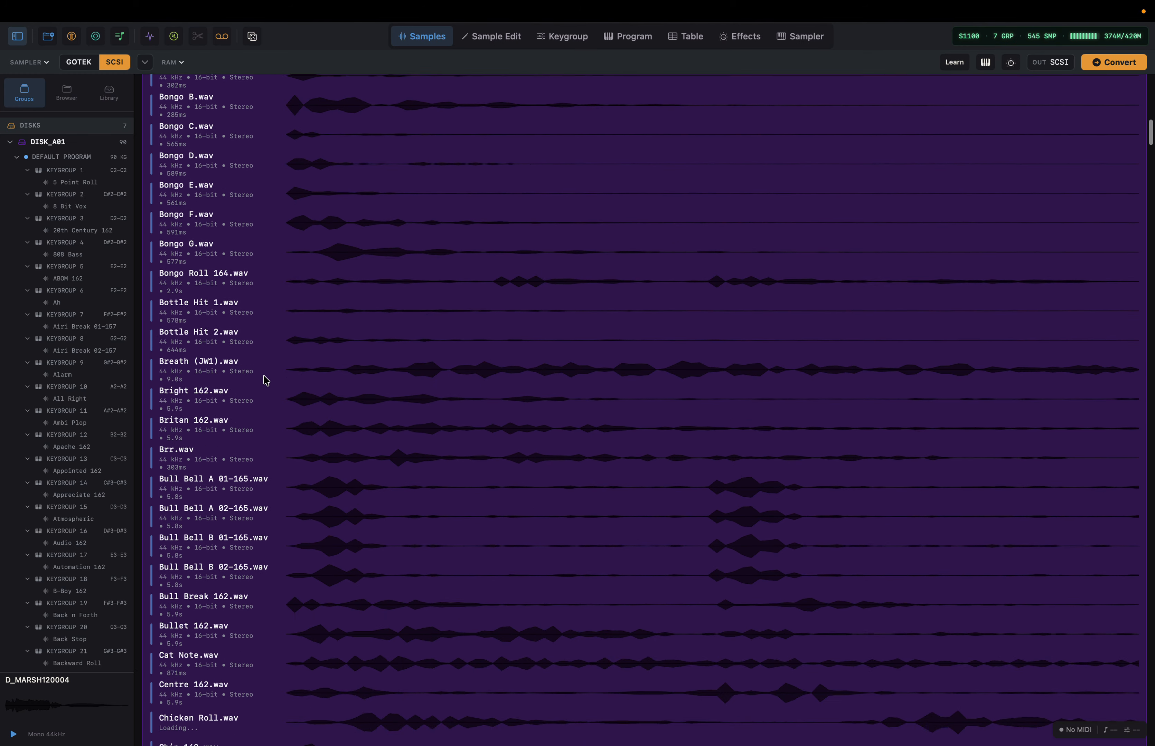
scroll(287, 232, "up", 20)
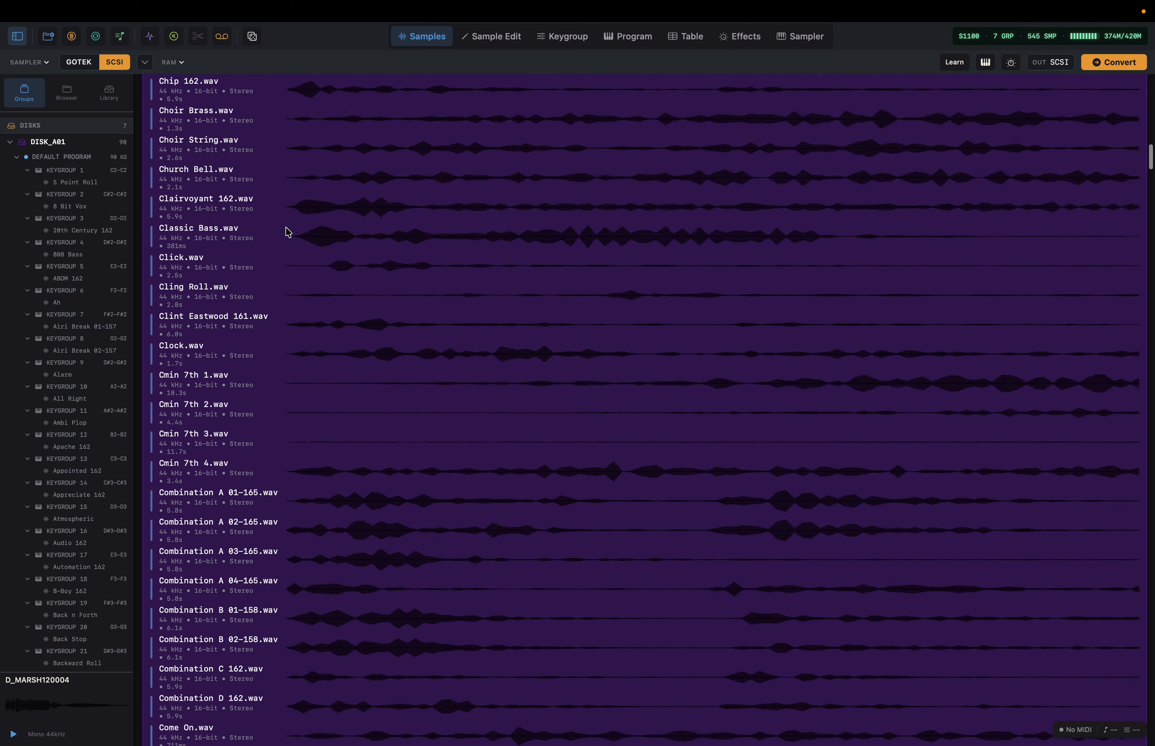
scroll(287, 232, "up", 7)
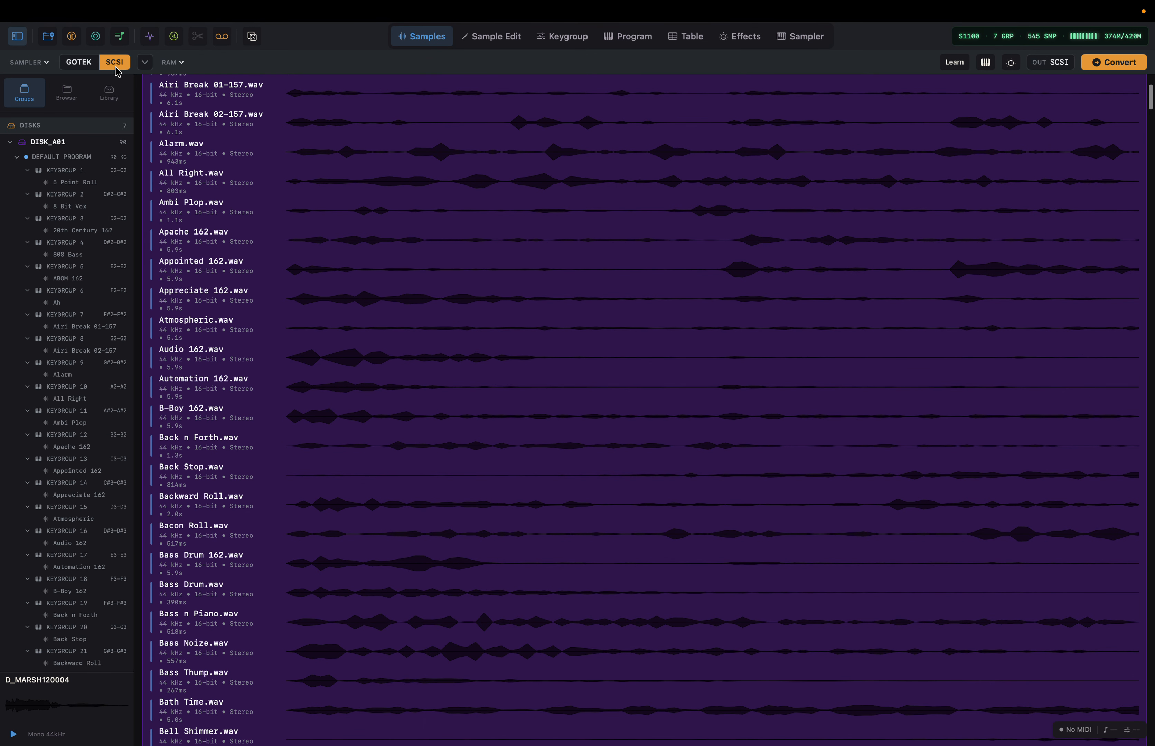
scroll(287, 164, "up", 3)
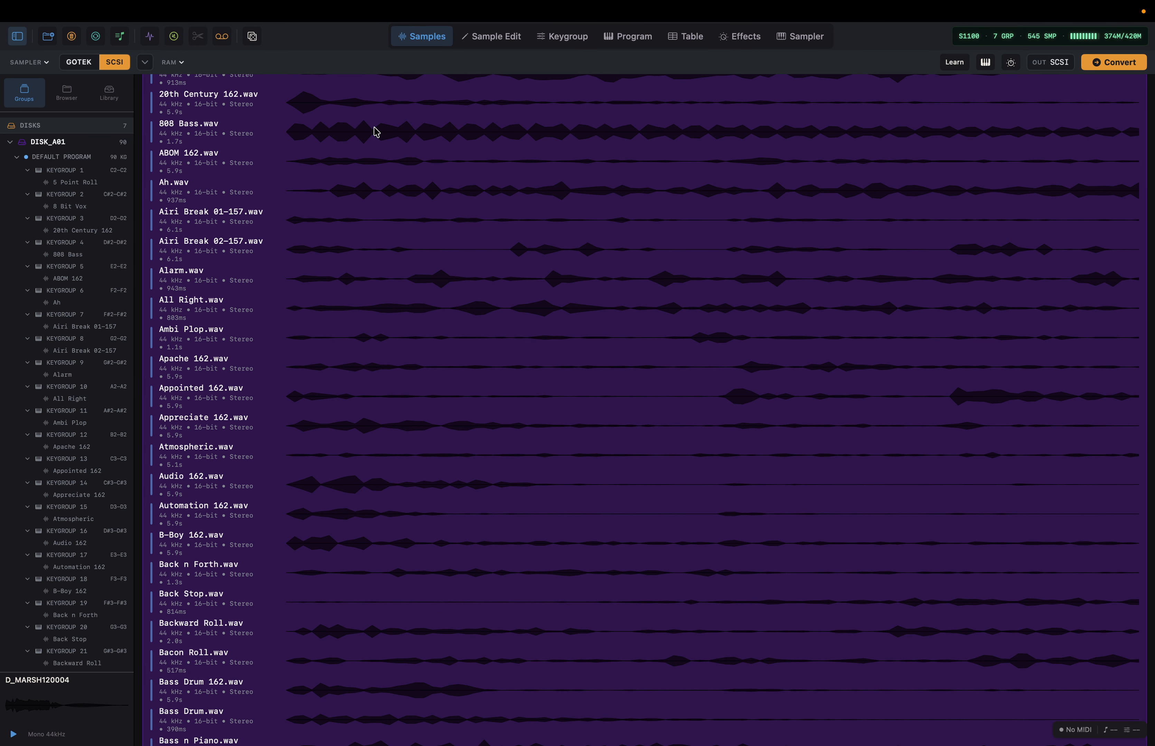
Audition the 808 Bass.wav and Ah.wav samples.
left_click(375, 144)
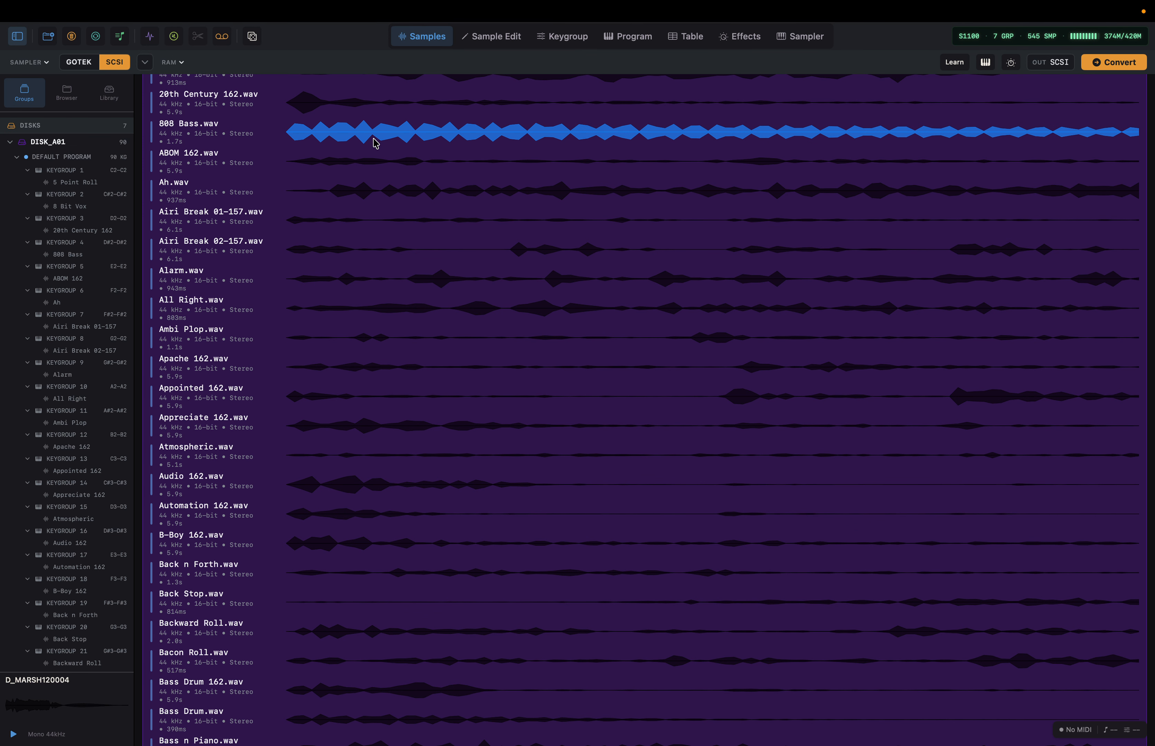
left_click(382, 197)
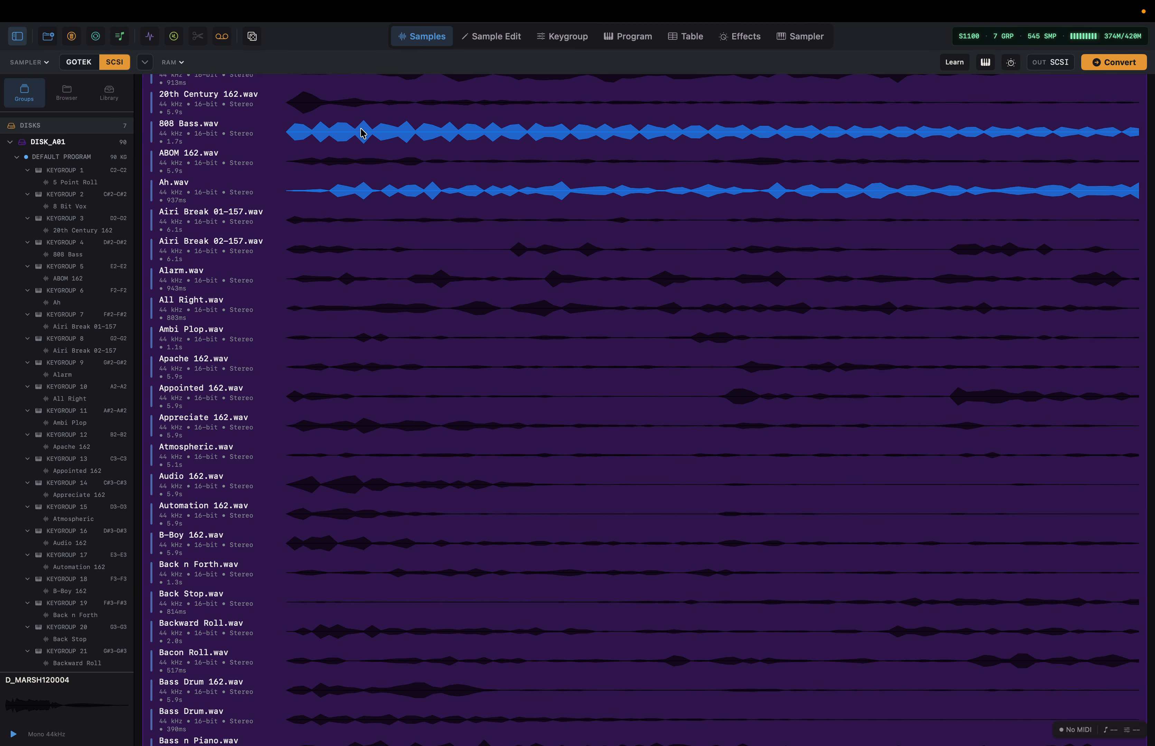
scroll(361, 183, "up", 3)
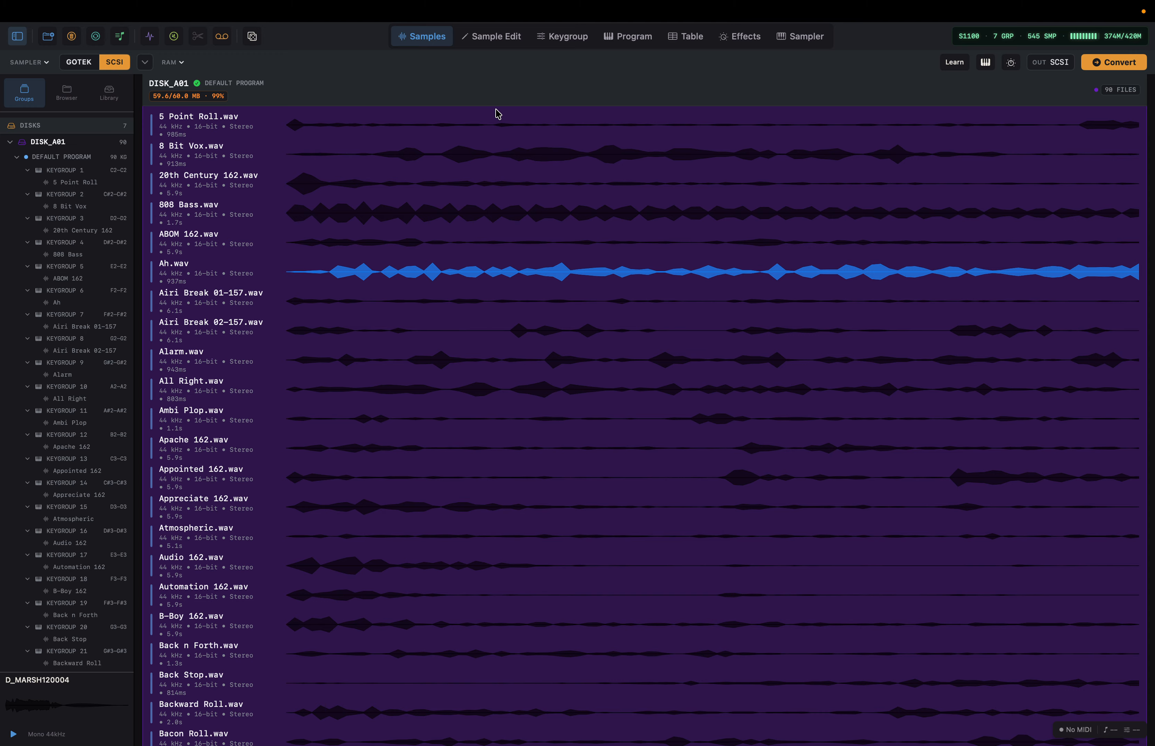
Set the target sampler model to S3000/S3200.
left_click(47, 64)
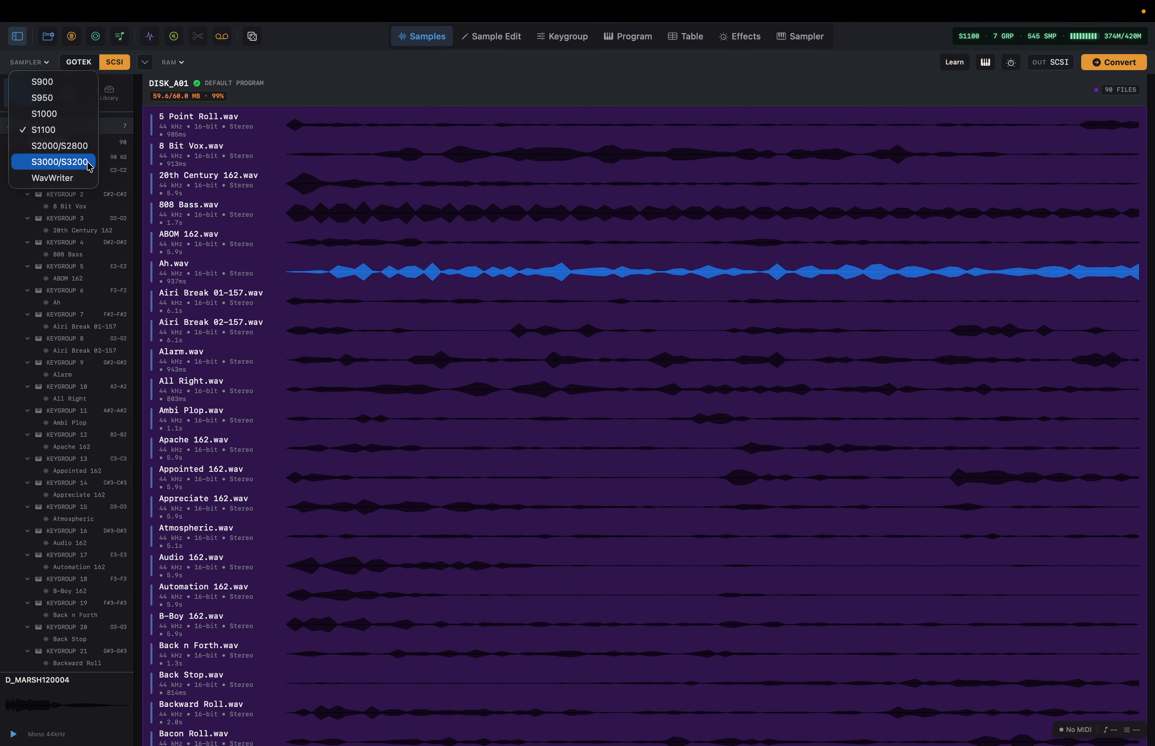
left_click(59, 162)
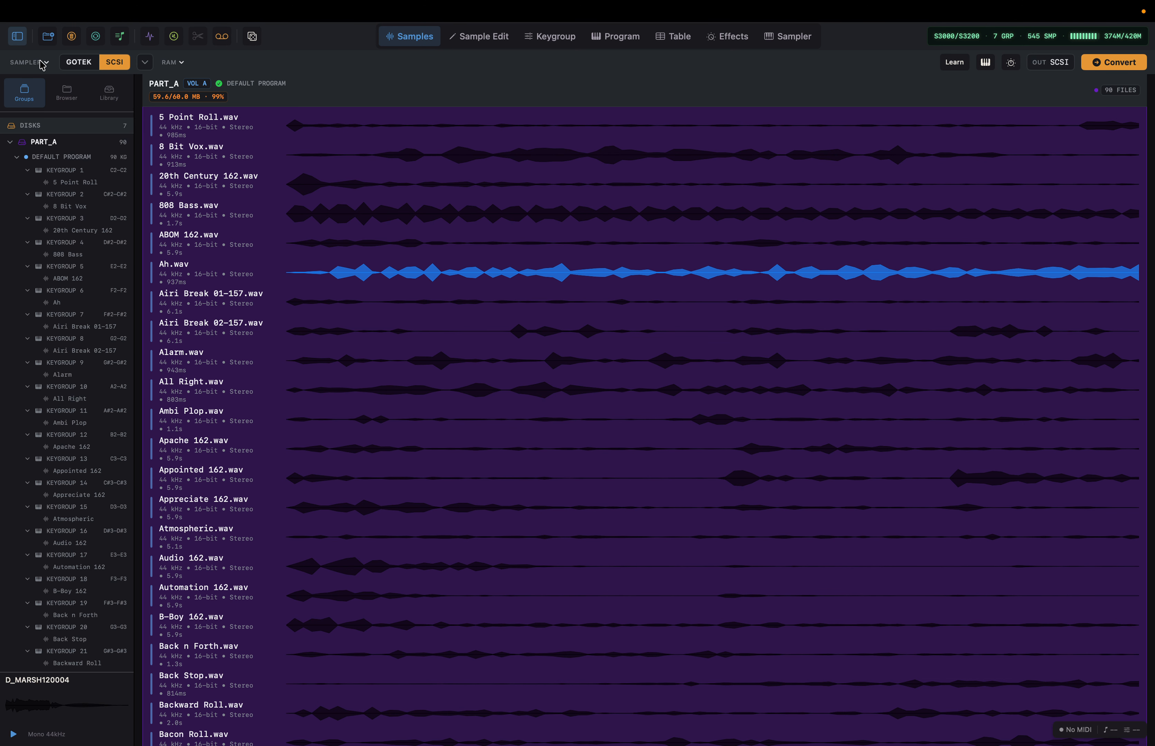
Set the SCSI output folder to Desktop > OUTPUT TEST > s3000 > SCSI.
left_click(1059, 68)
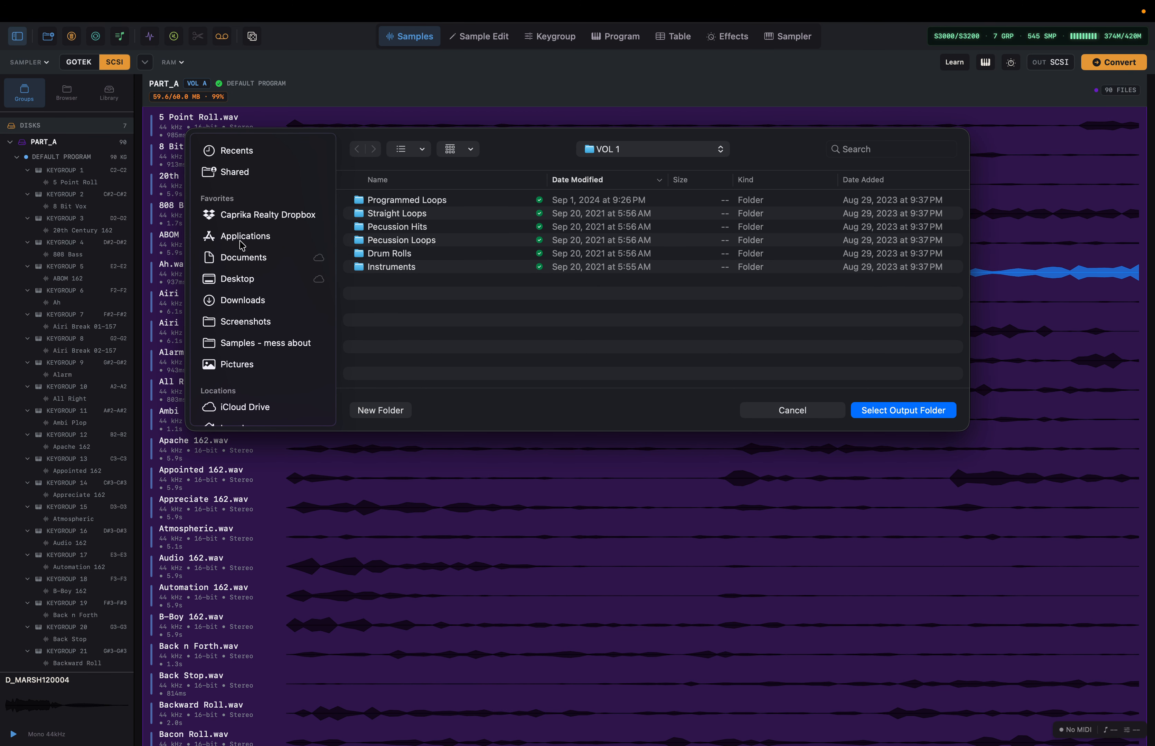
left_click(240, 284)
left_click(406, 212)
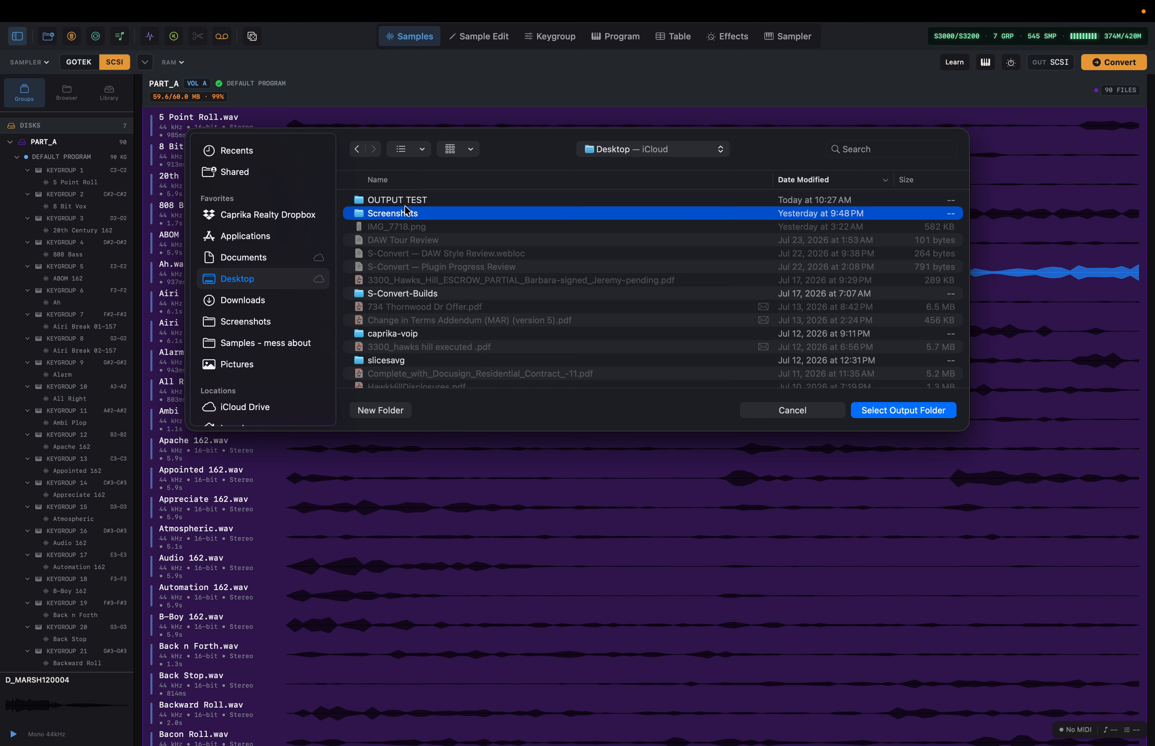
double_click(407, 213)
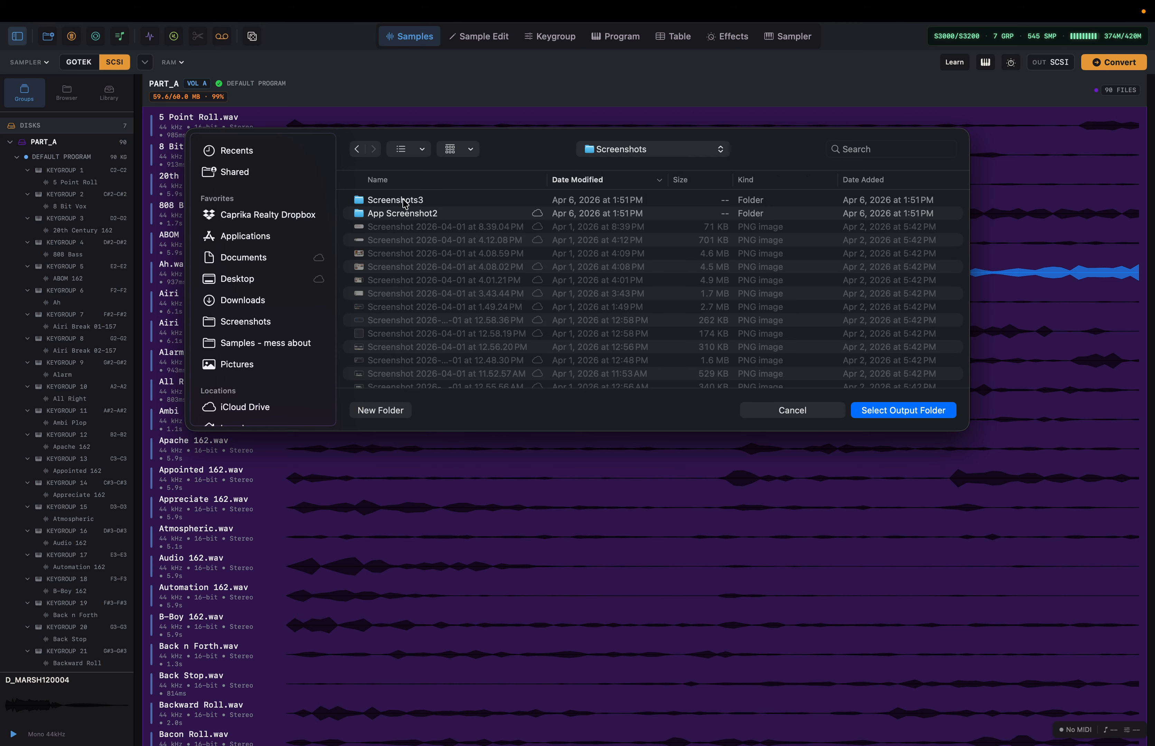
left_click(357, 148)
double_click(376, 203)
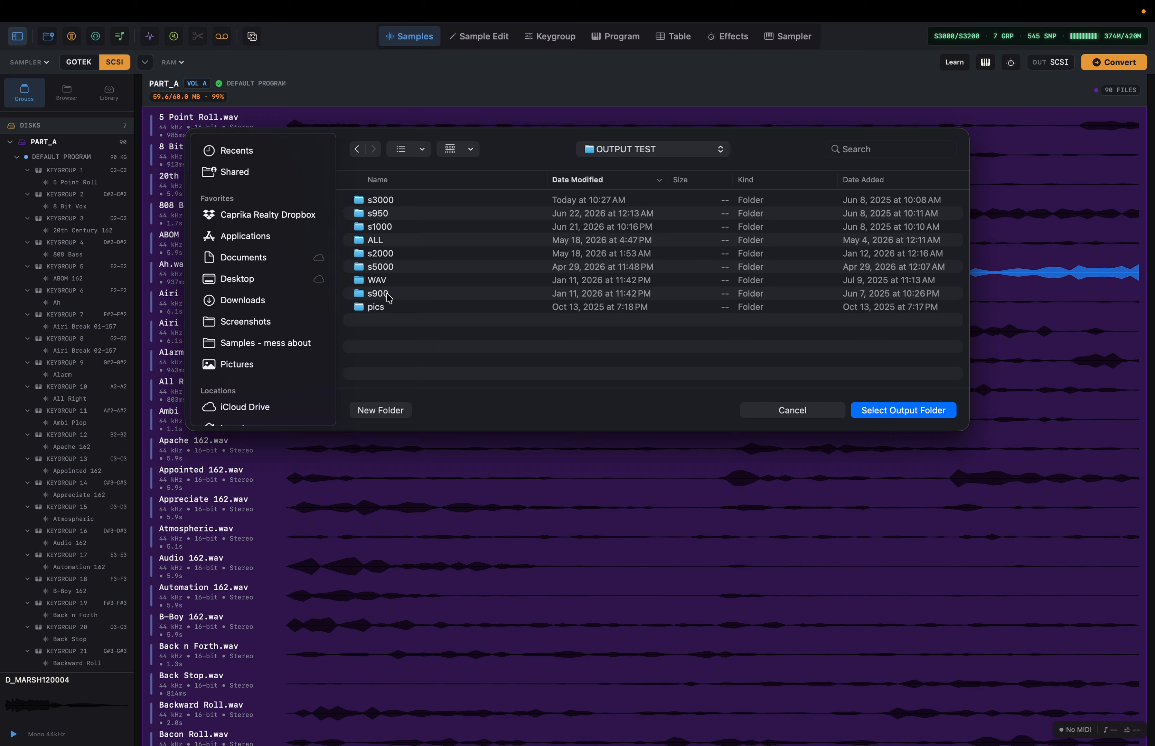
double_click(379, 206)
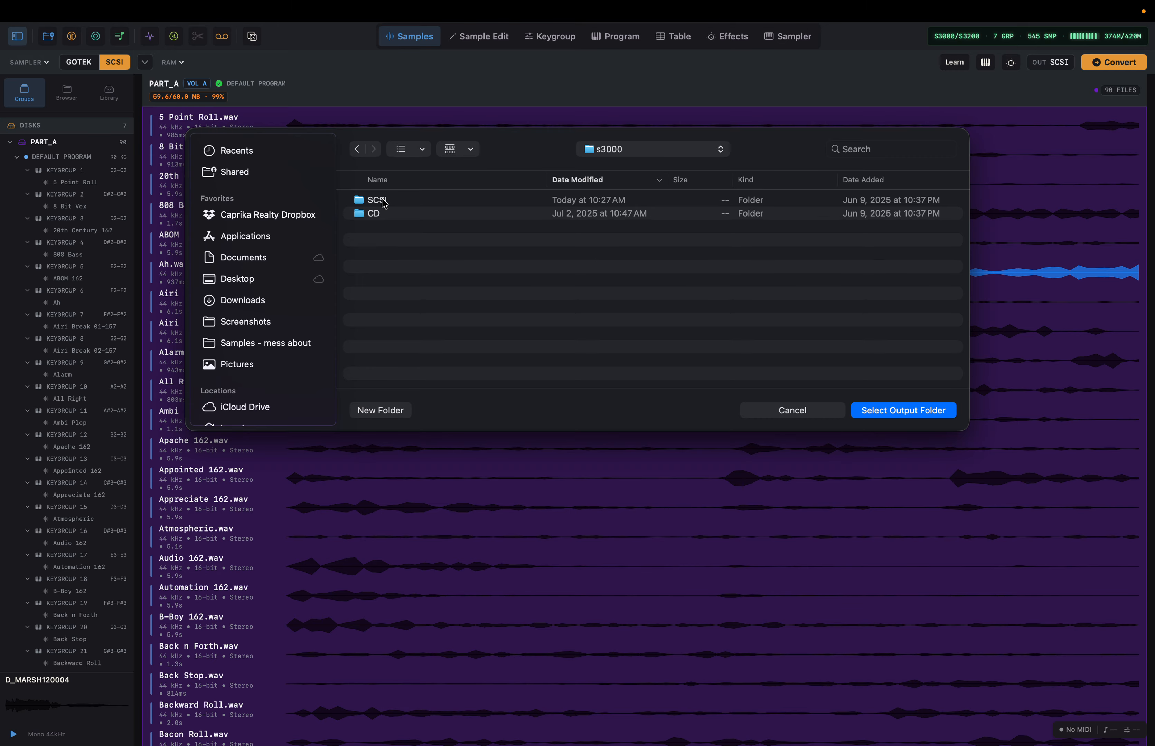
double_click(386, 201)
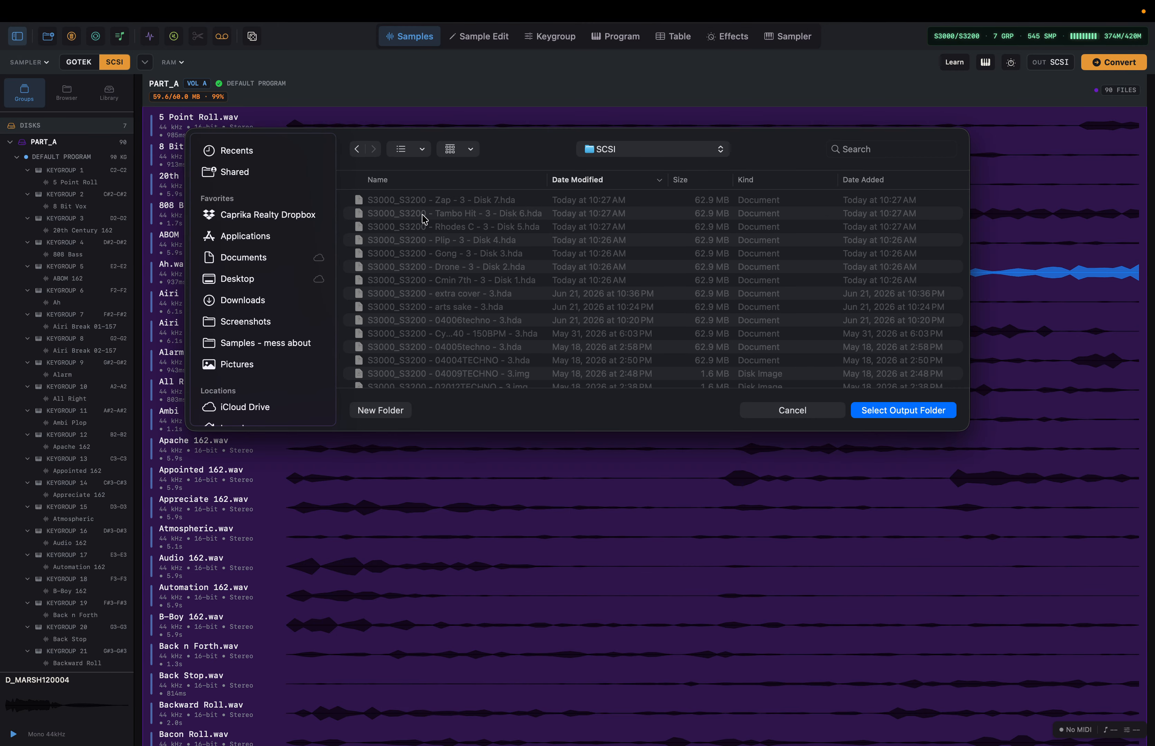
left_click(905, 411)
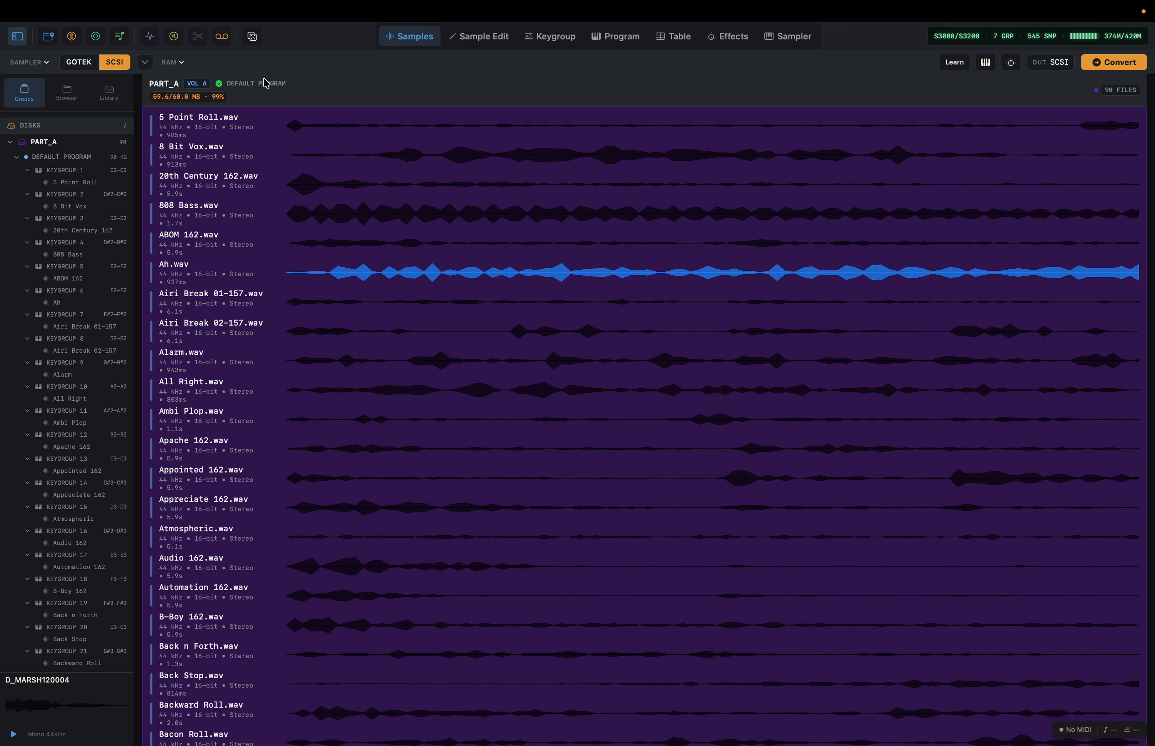
Review the keygroup key mappings of PART_A's default program in the table view.
mouse_move(809, 9)
left_click(675, 39)
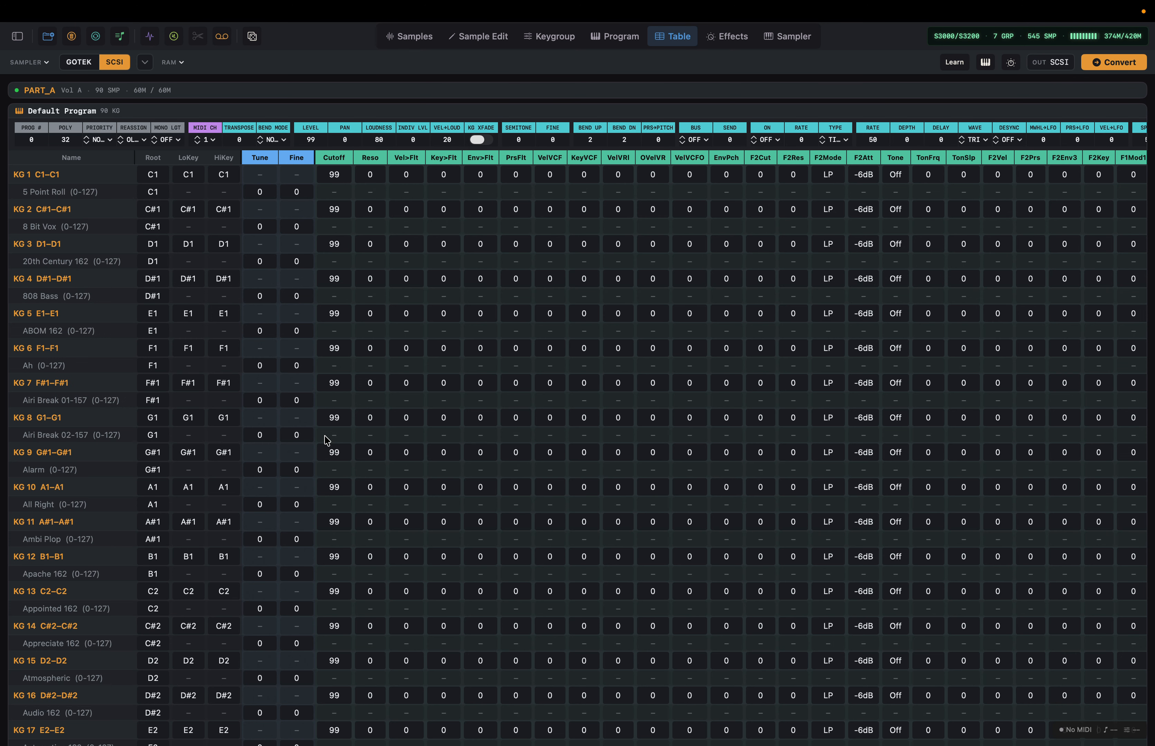
scroll(324, 438, "down", 1)
scroll(326, 441, "down", 15)
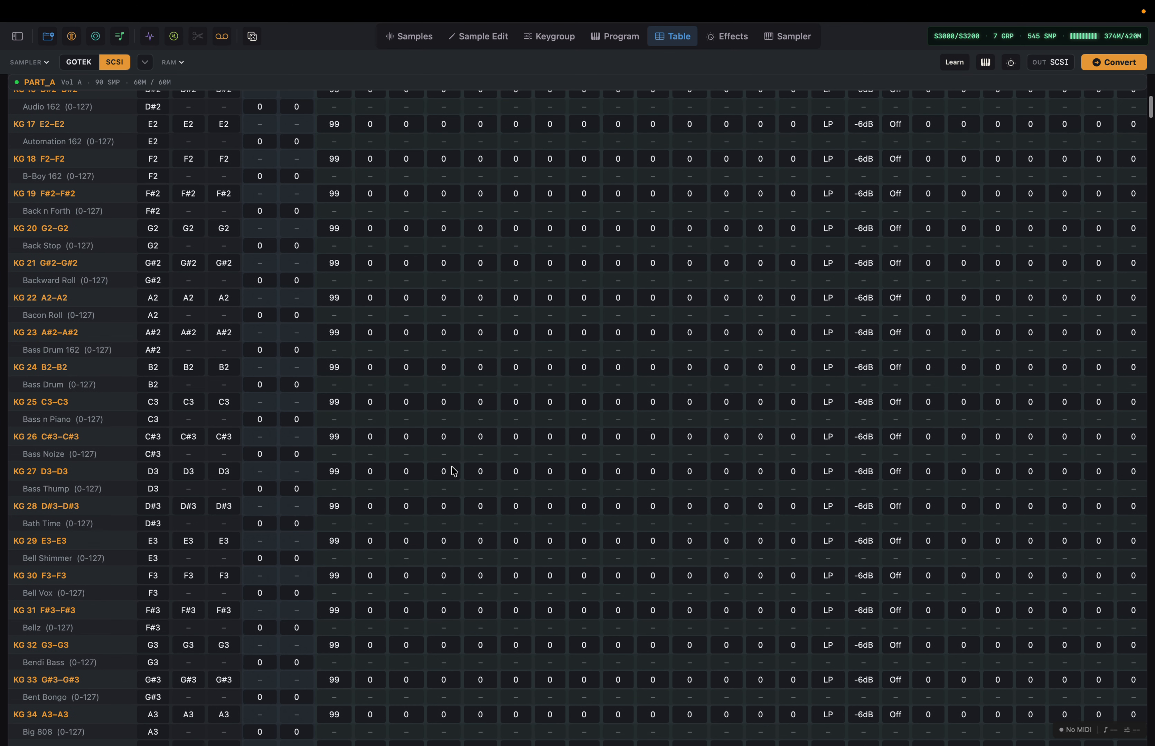
scroll(406, 310, "up", 8)
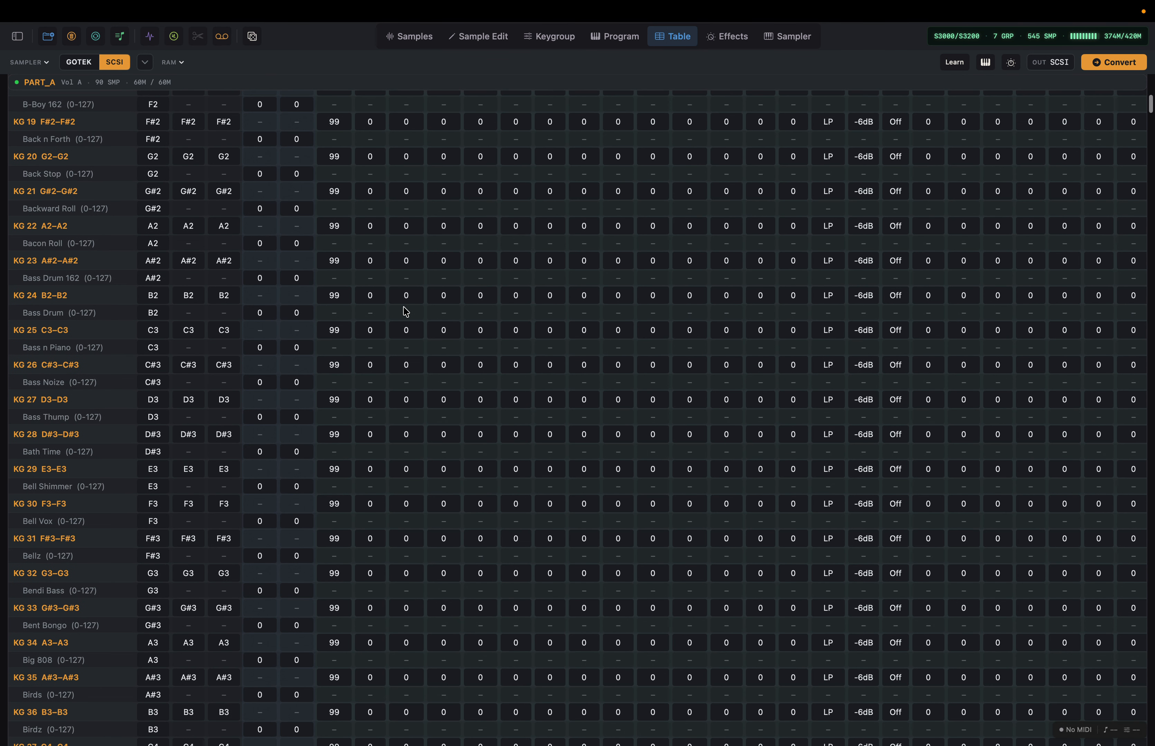
scroll(420, 237, "up", 8)
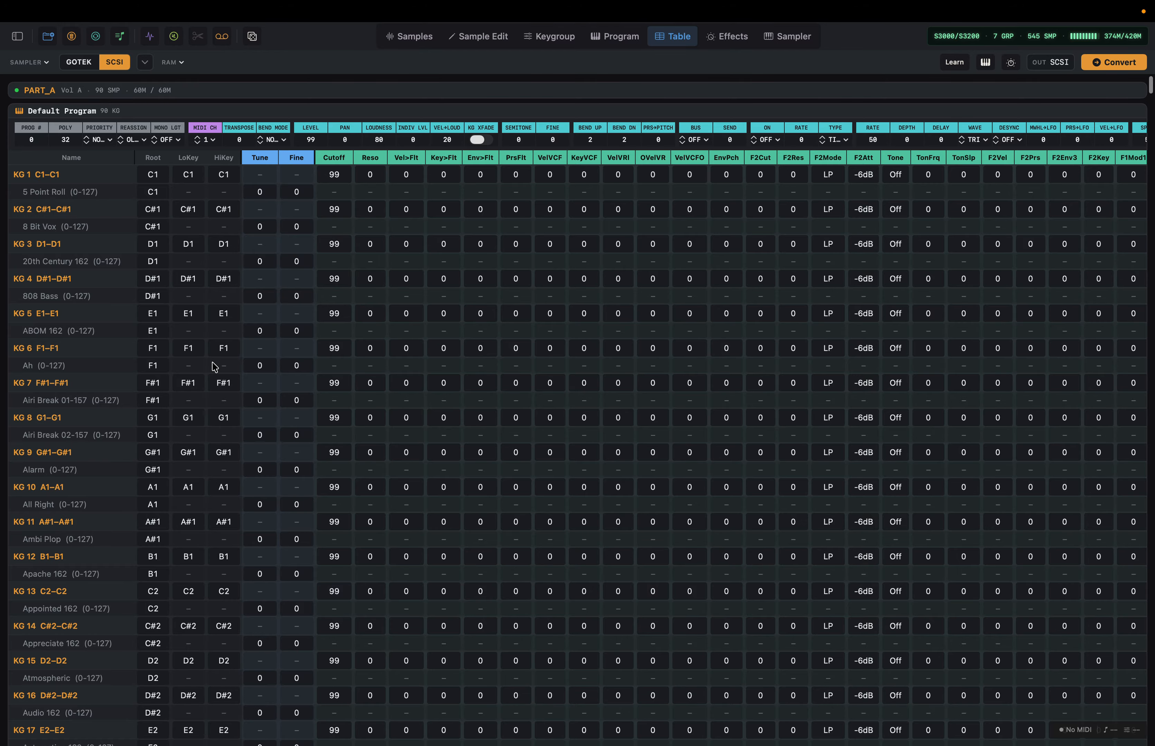
Auto-create the programs with the Full Range (Layer) mapping mode and check the resulting key ranges in the table.
left_click(120, 38)
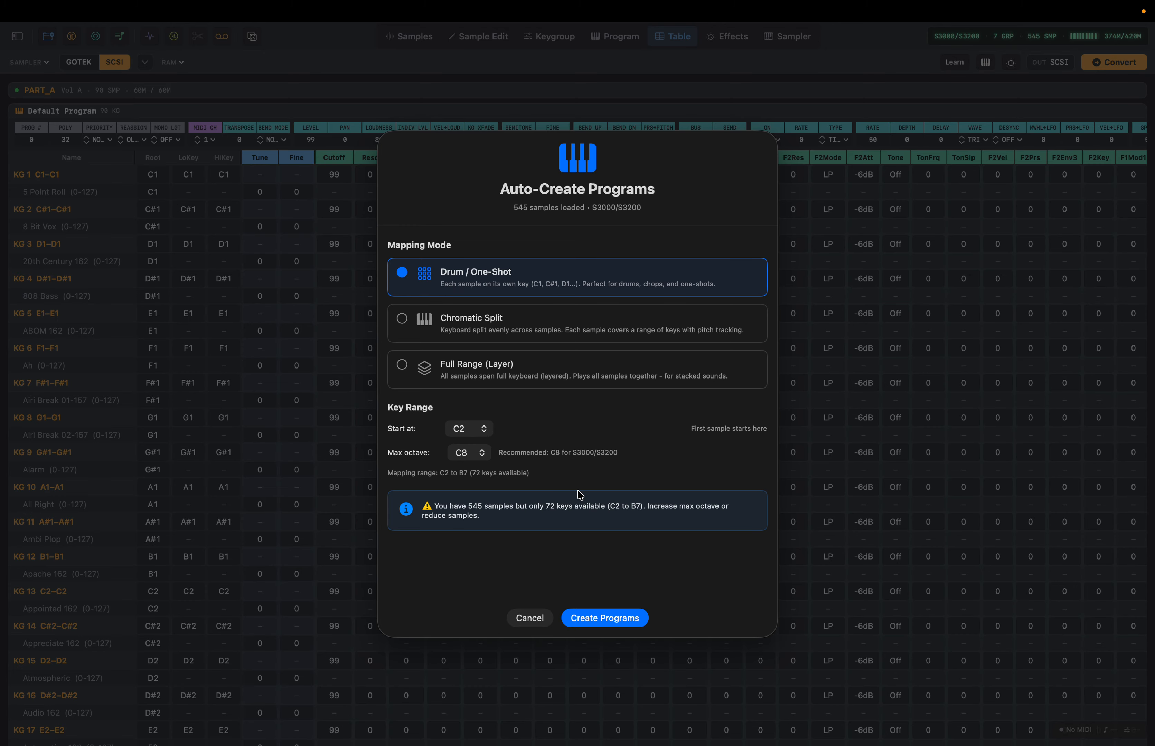
left_click(595, 620)
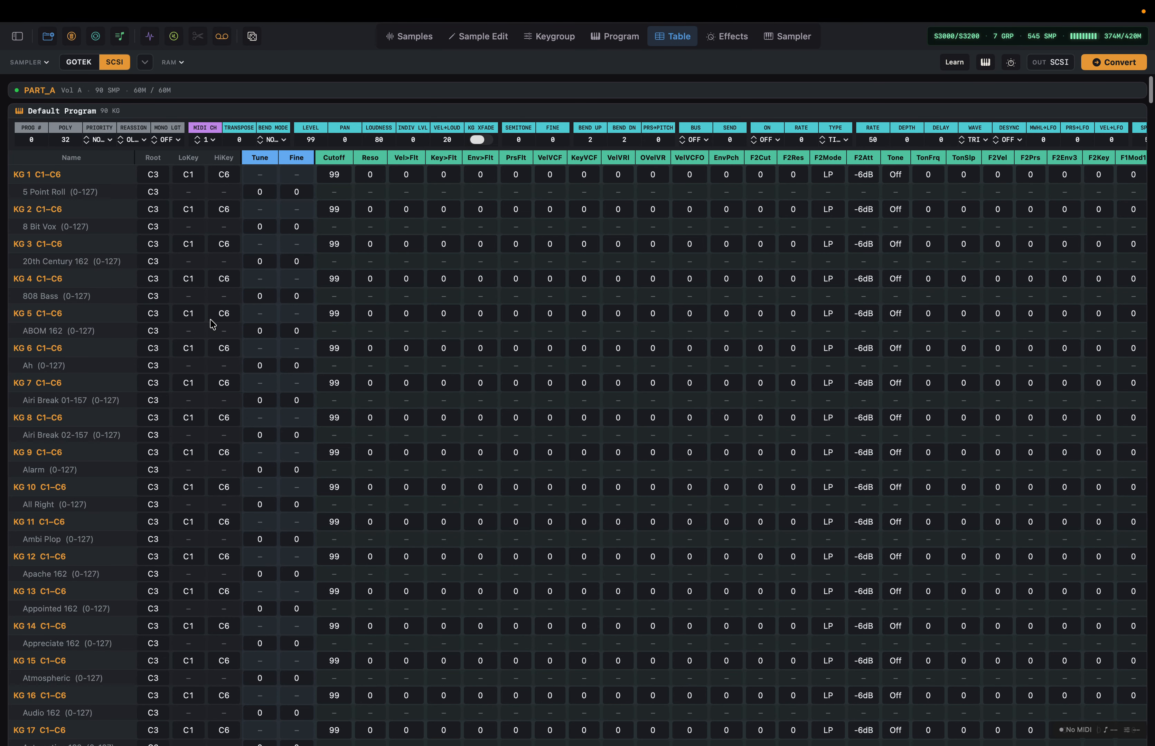
scroll(210, 389, "down", 3)
scroll(207, 387, "up", 3)
Convert all disks to SCSI images, check the new .hda files in the output folder, and dismiss the conversion results.
left_click(1116, 63)
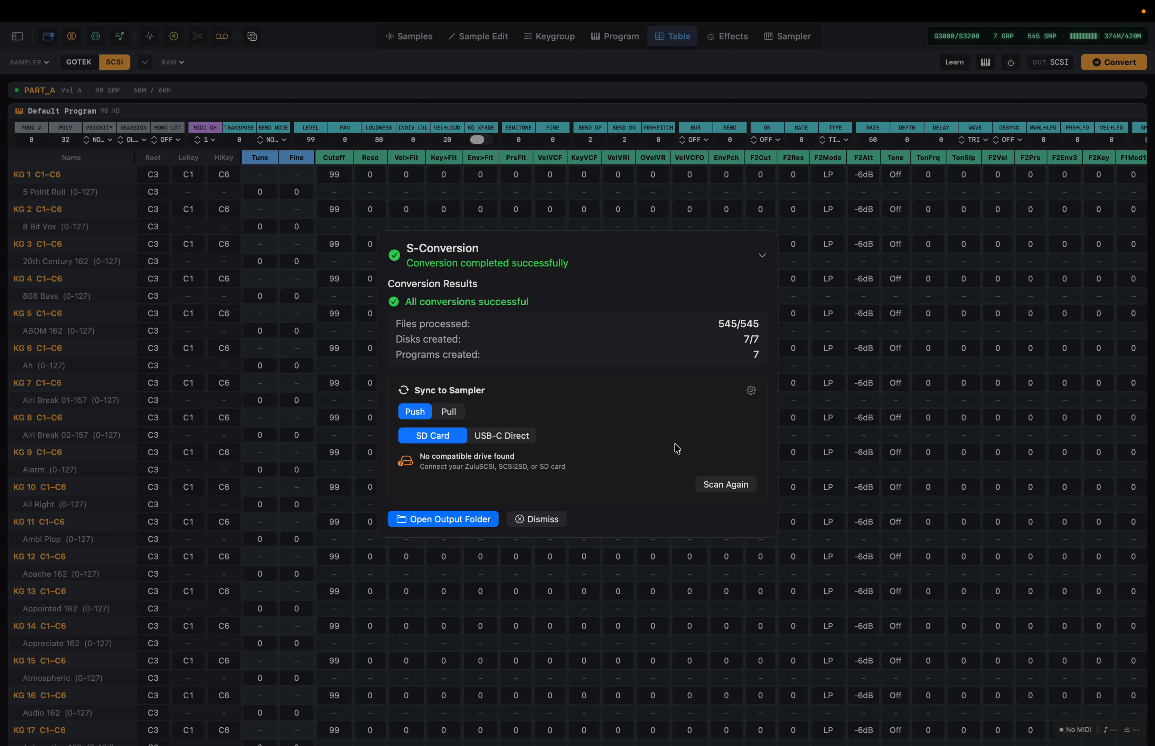
left_click(450, 522)
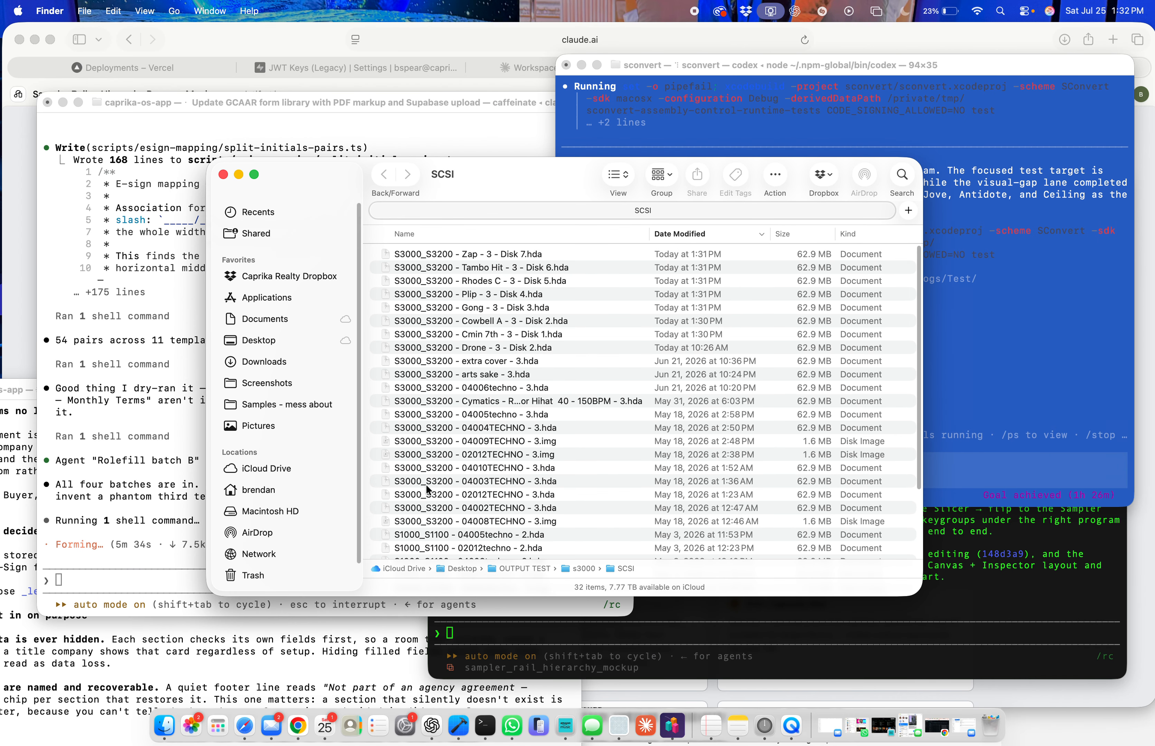
left_click(489, 257)
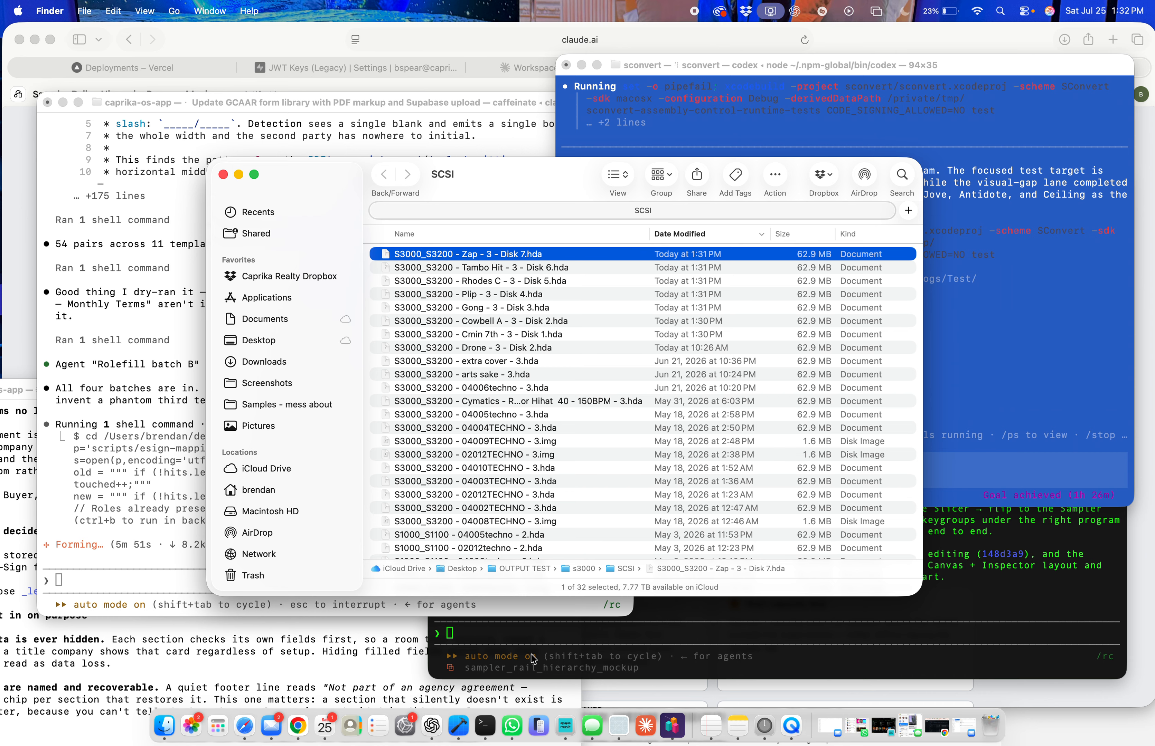
key("ctrl+Right")
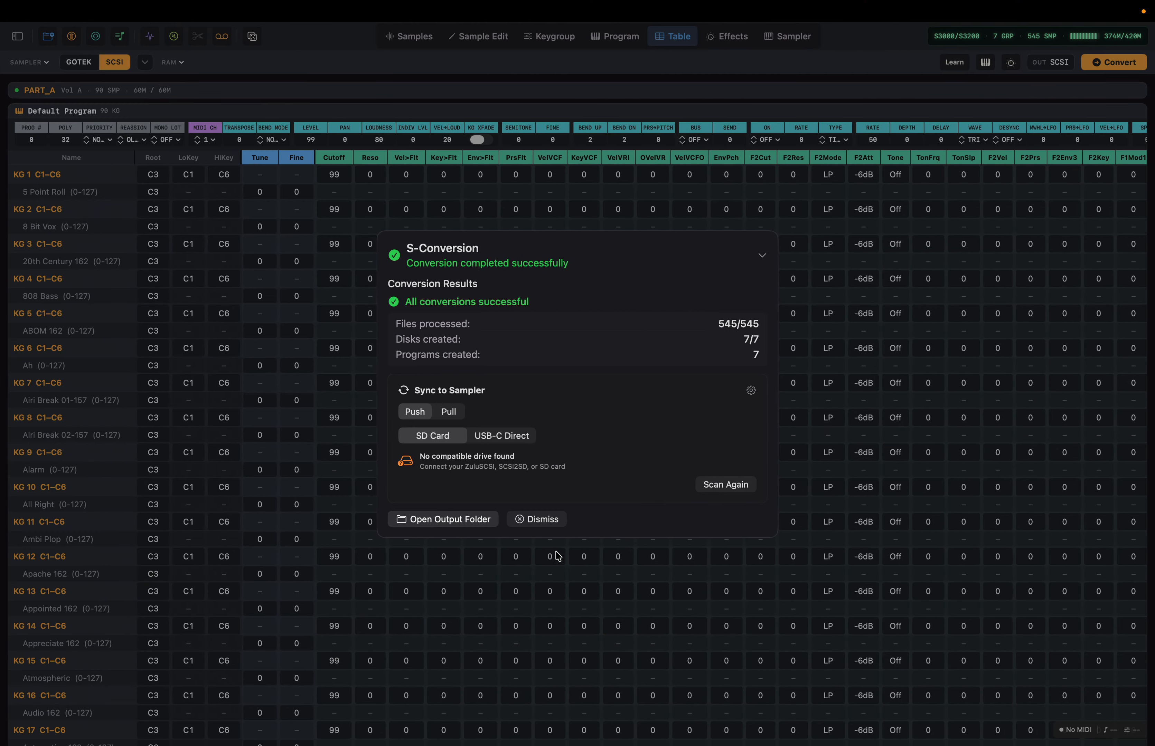
left_click(537, 519)
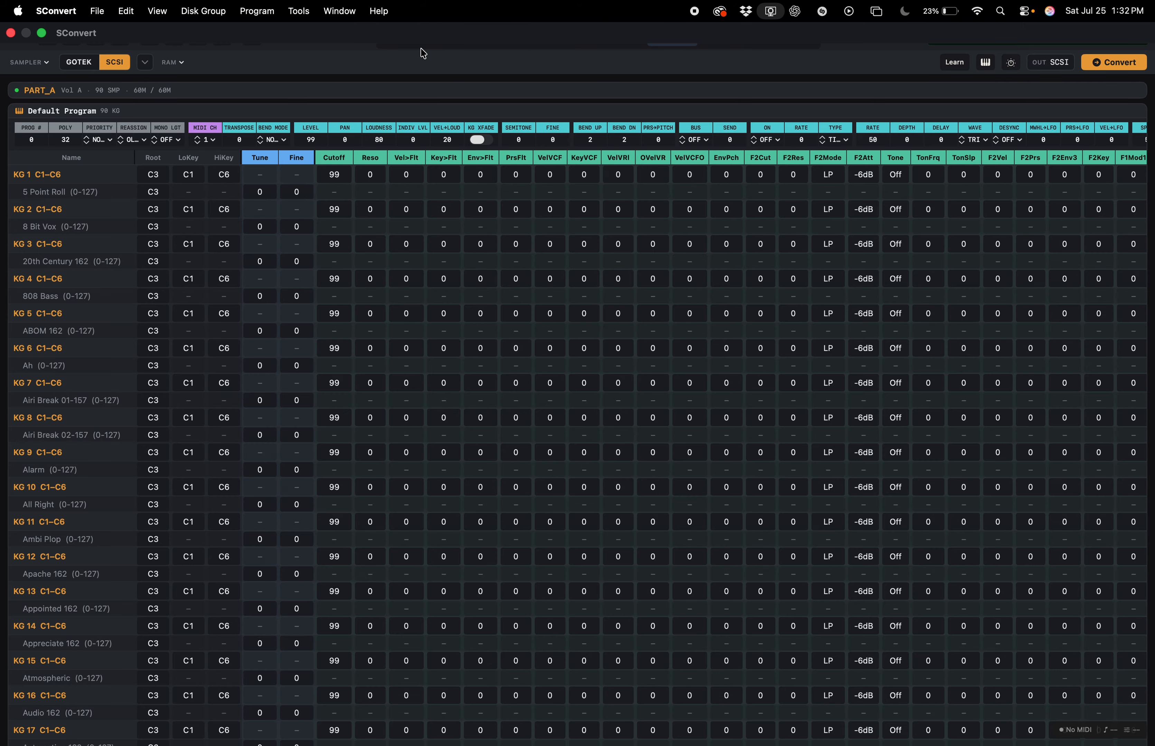
Open 808 Bass.wav from the sample list in the sample editor to view its settings.
left_click(418, 39)
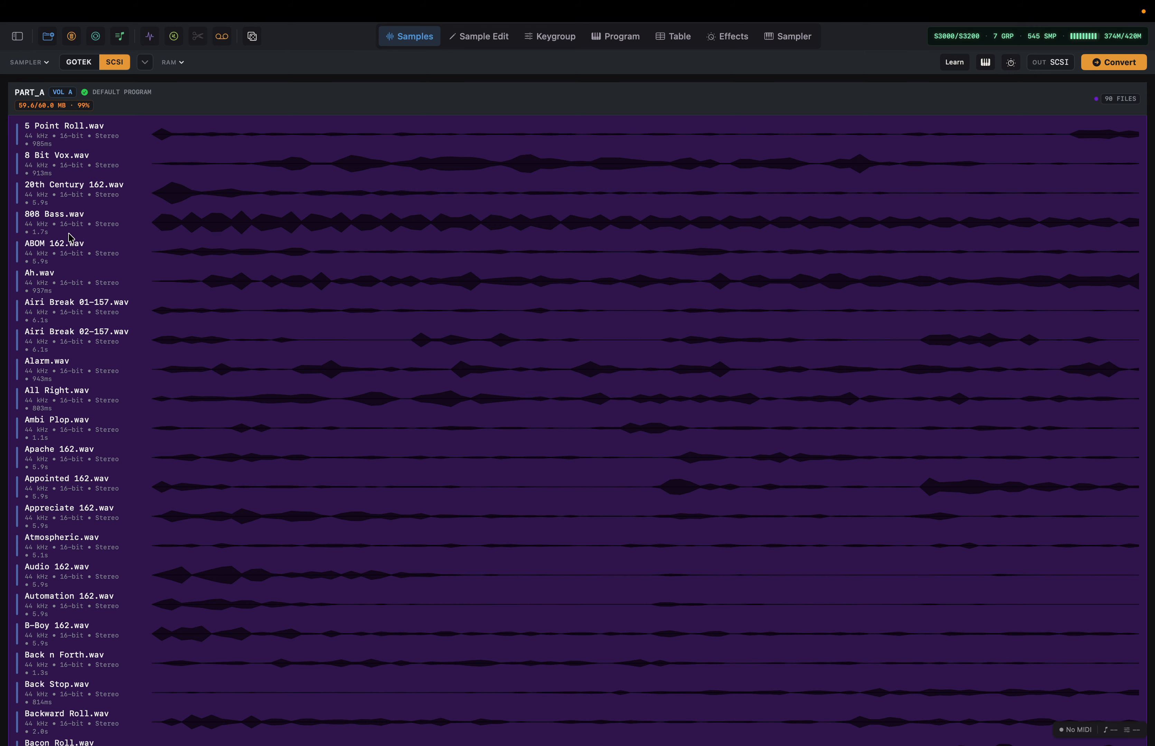
left_click(67, 222)
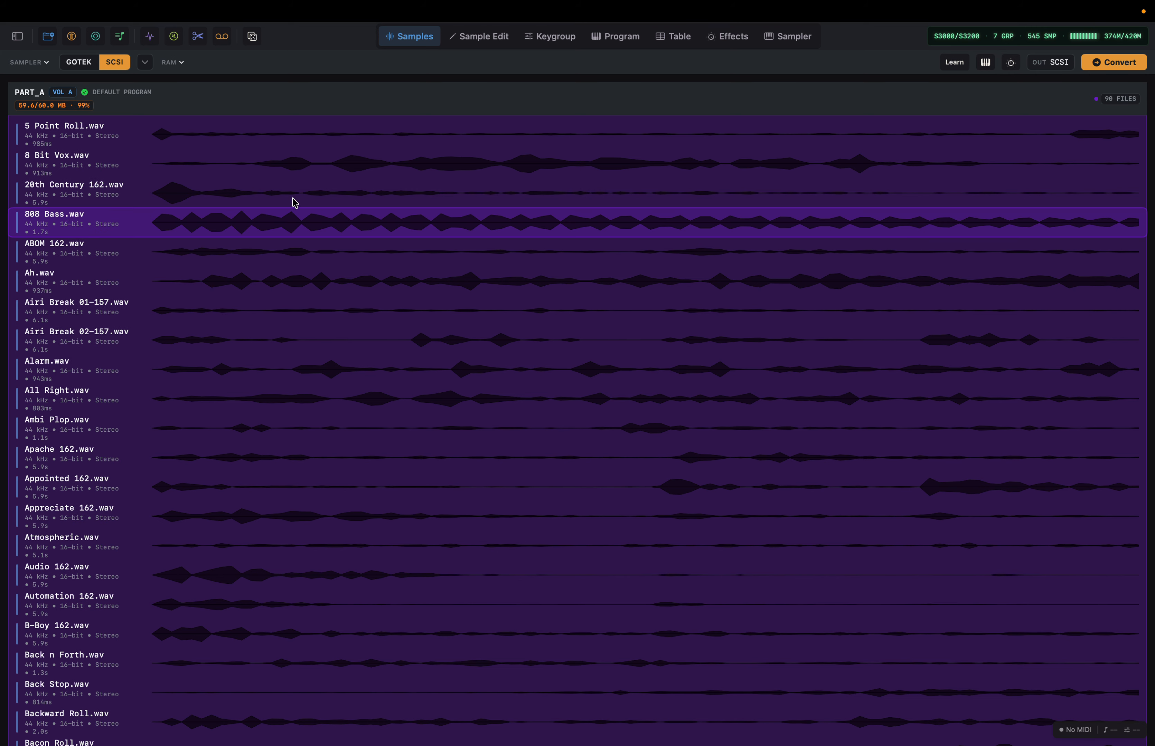
left_click(479, 36)
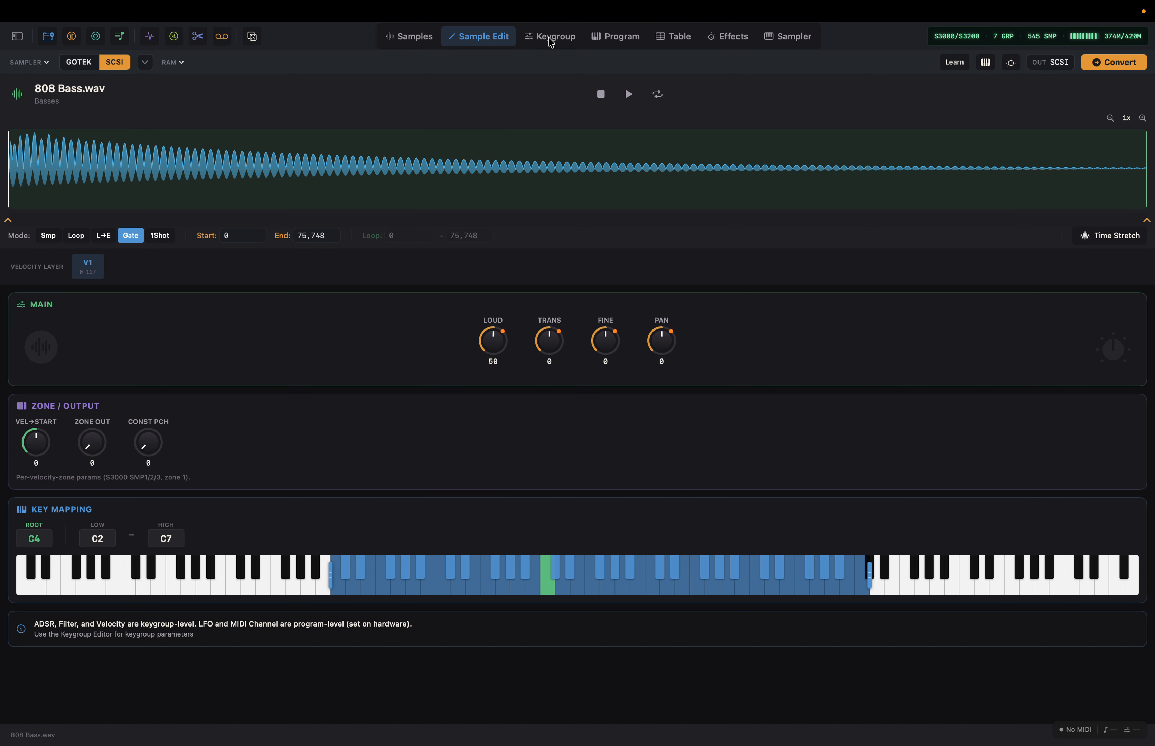
View Keygroup 1's parameters in the keygroup editor, followed by the default program's settings.
left_click(555, 46)
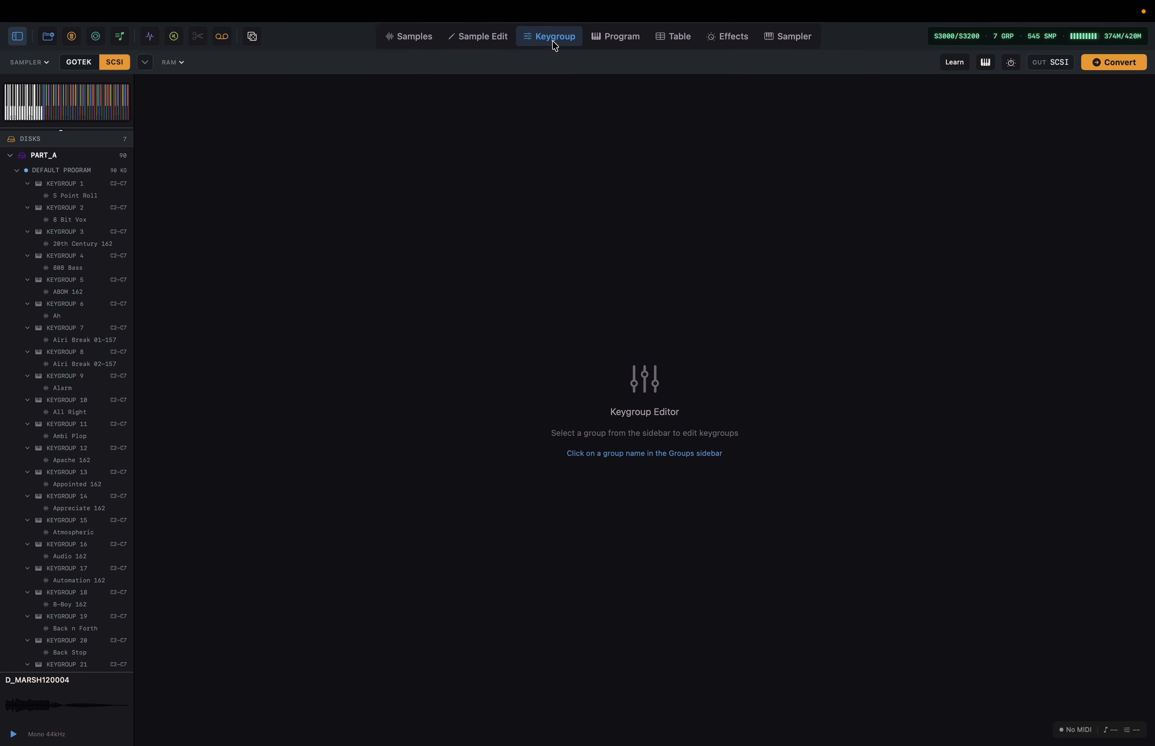
left_click(76, 185)
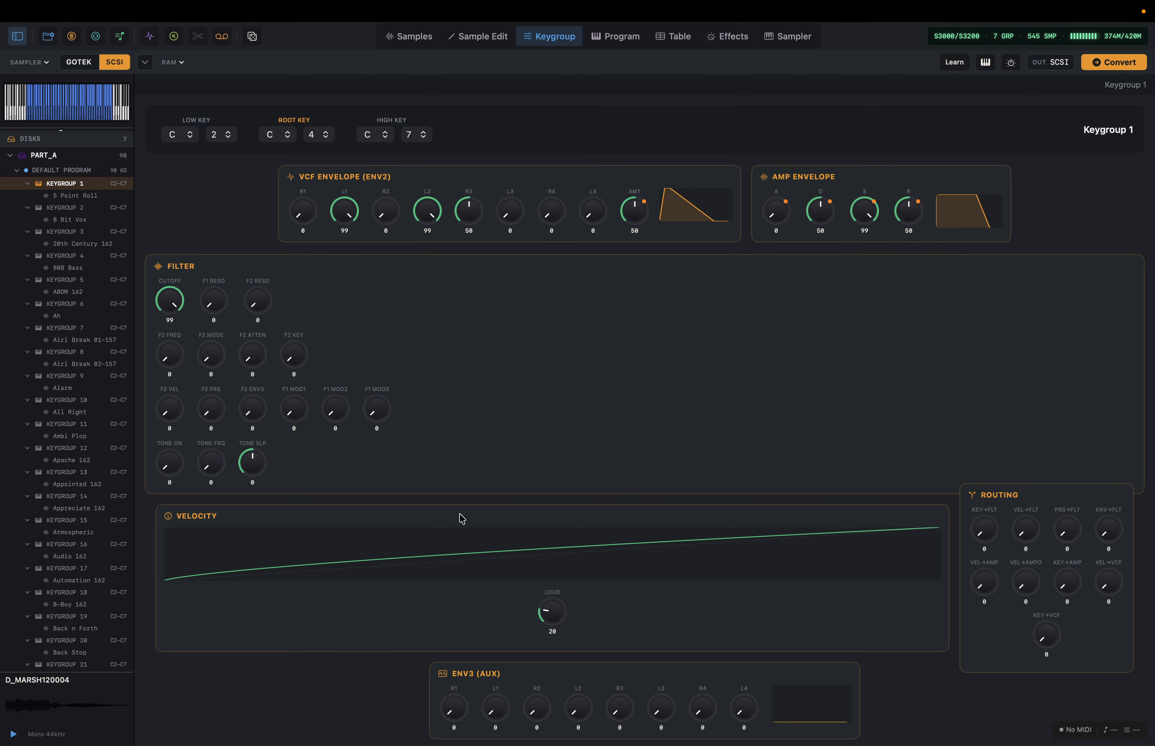
left_click(626, 38)
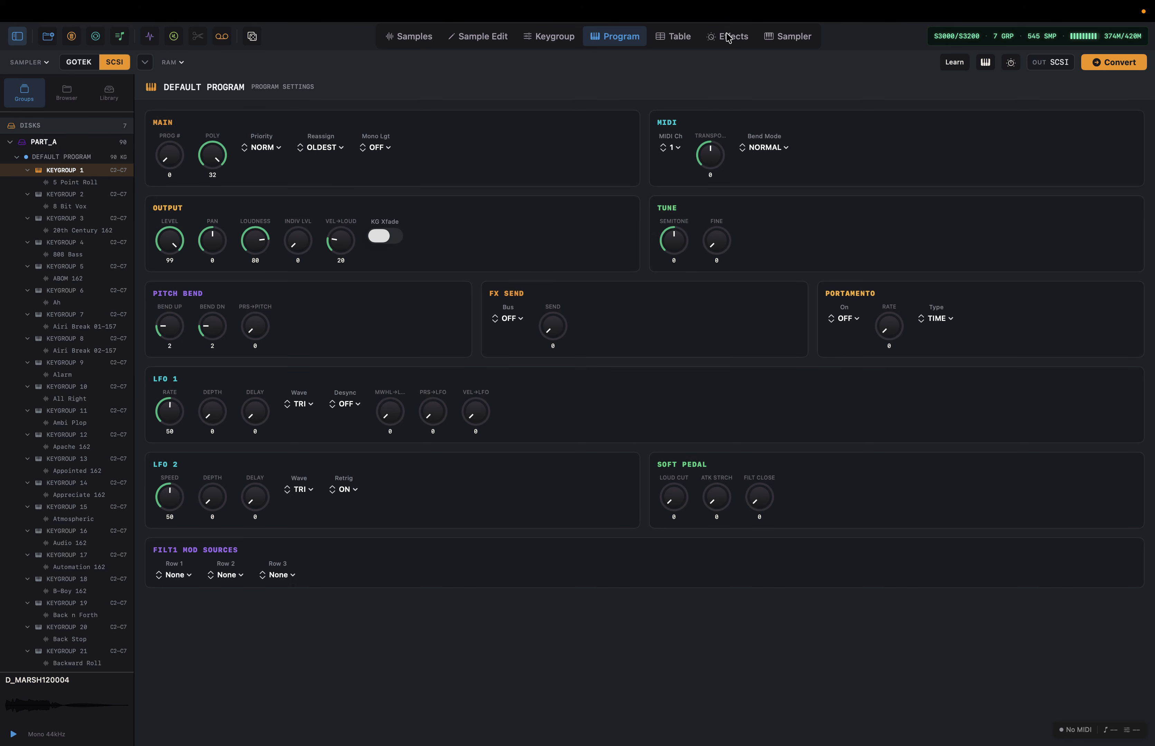
Browse the effects presets by loading SLOW FLANGE, MILD CLIP and LONG MONODDL to view their settings.
left_click(733, 43)
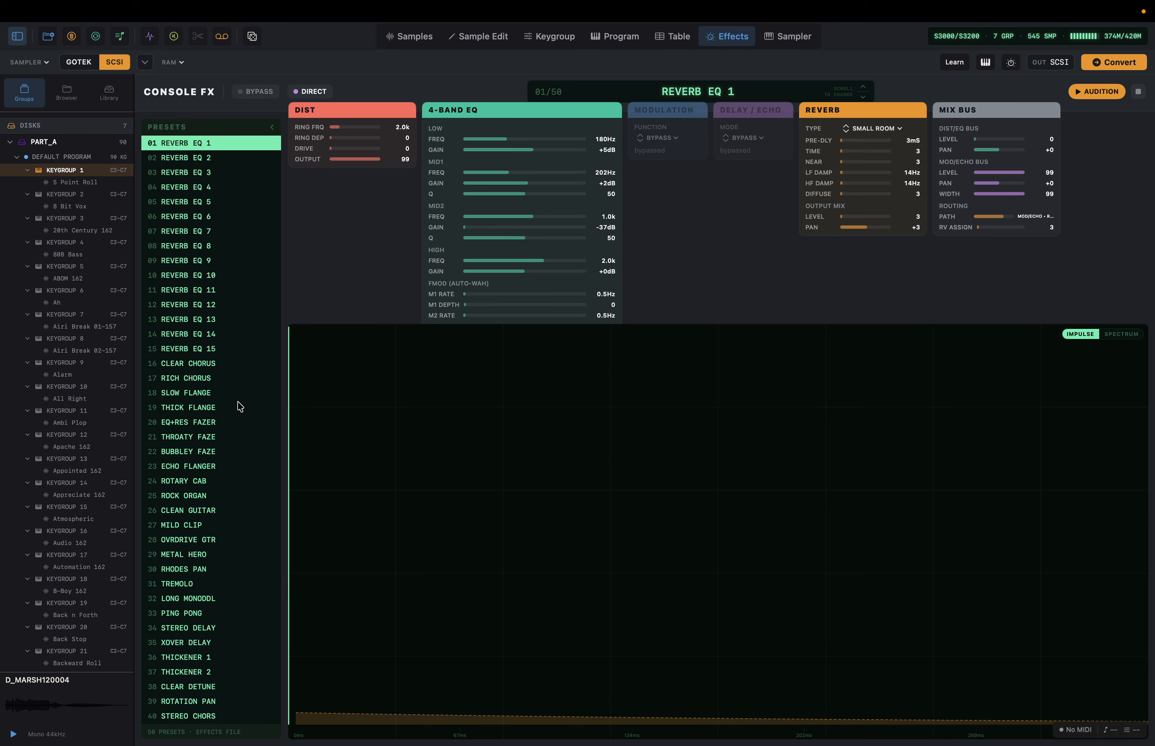
left_click(190, 393)
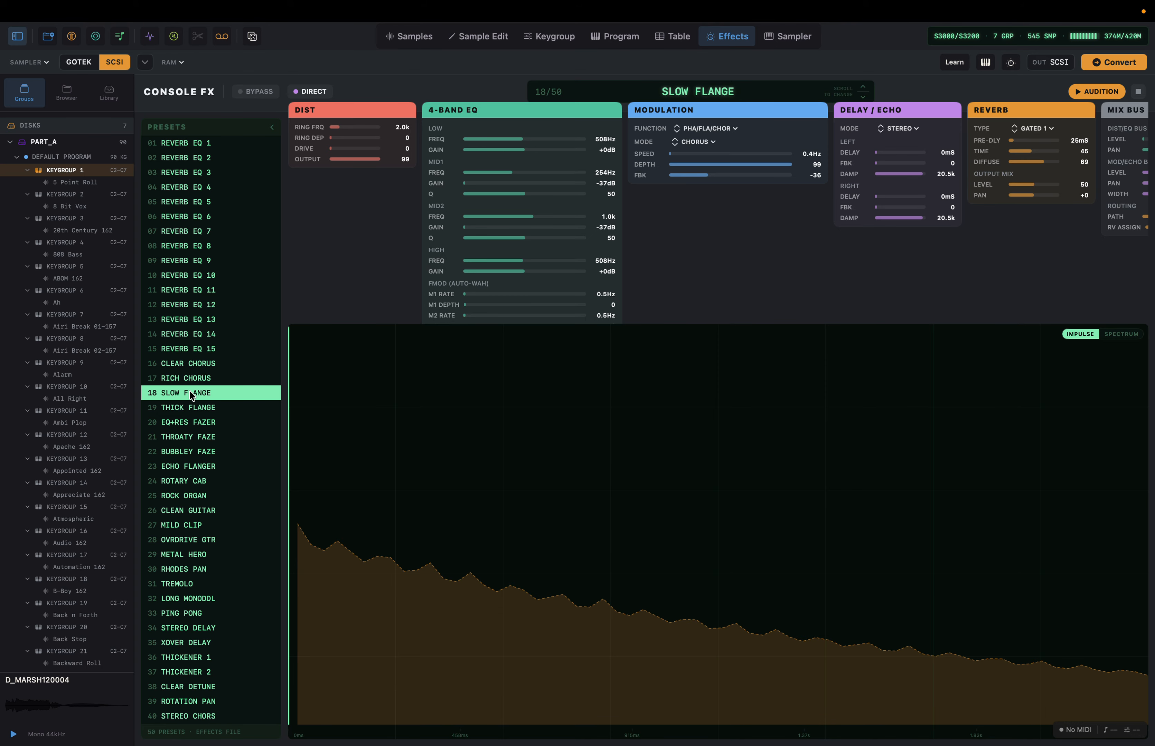
scroll(778, 266, "right", 3)
scroll(778, 266, "left", 3)
left_click(183, 525)
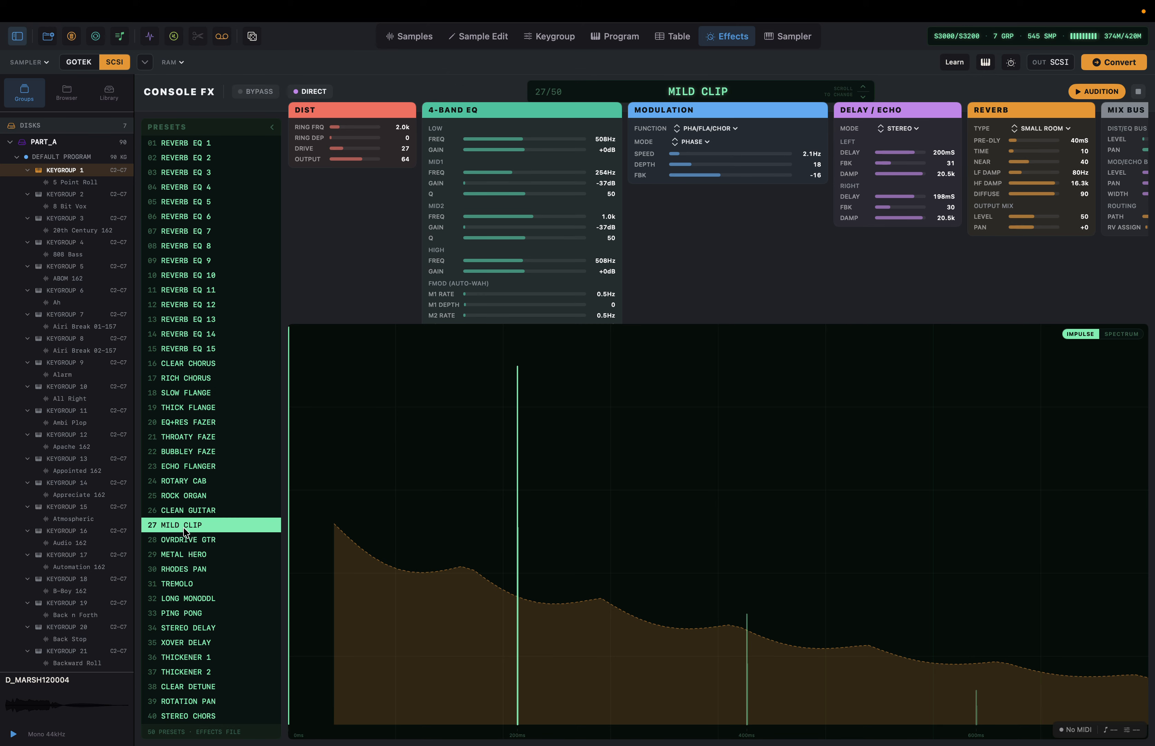
left_click(195, 601)
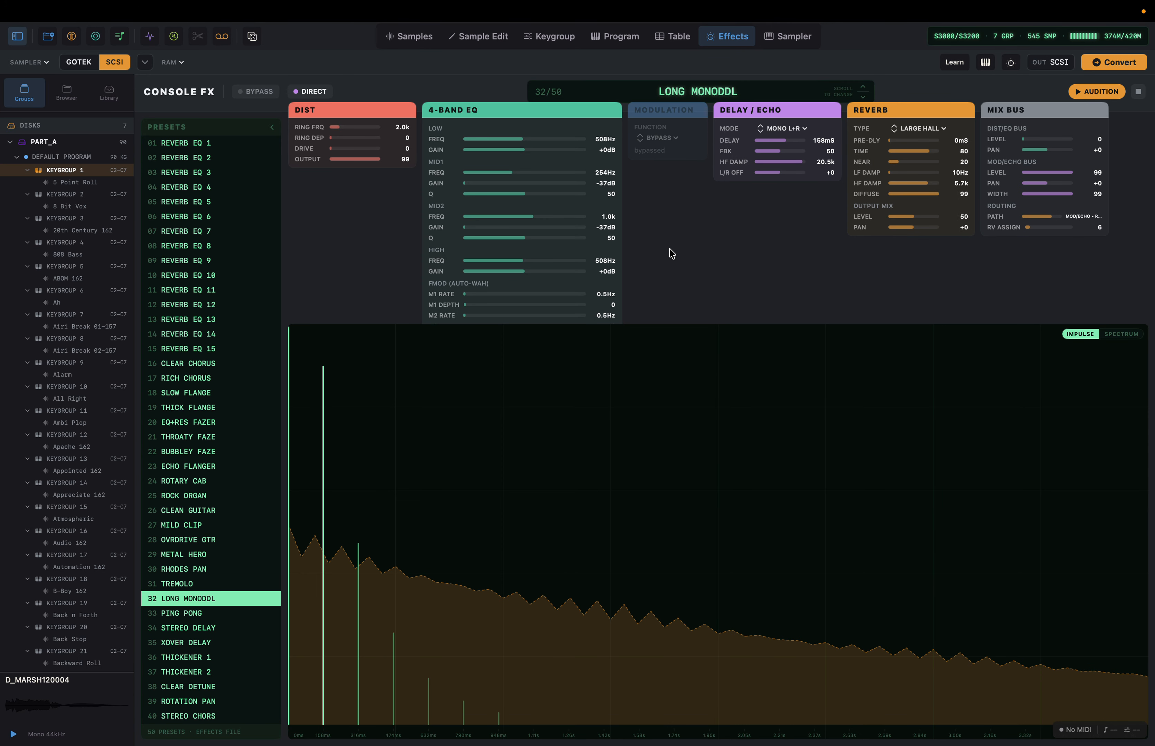
Open 808 Bass.wav from the sample list in the Slicer and slice it in Transient mode.
left_click(411, 41)
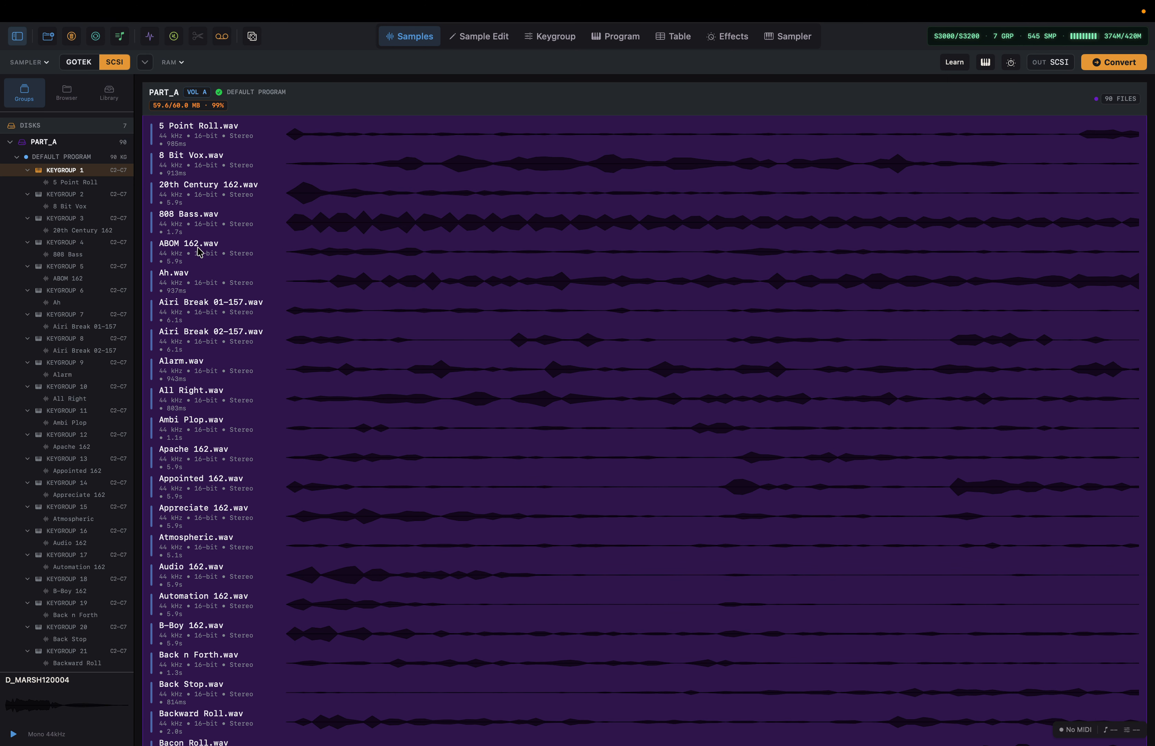
left_click(195, 229)
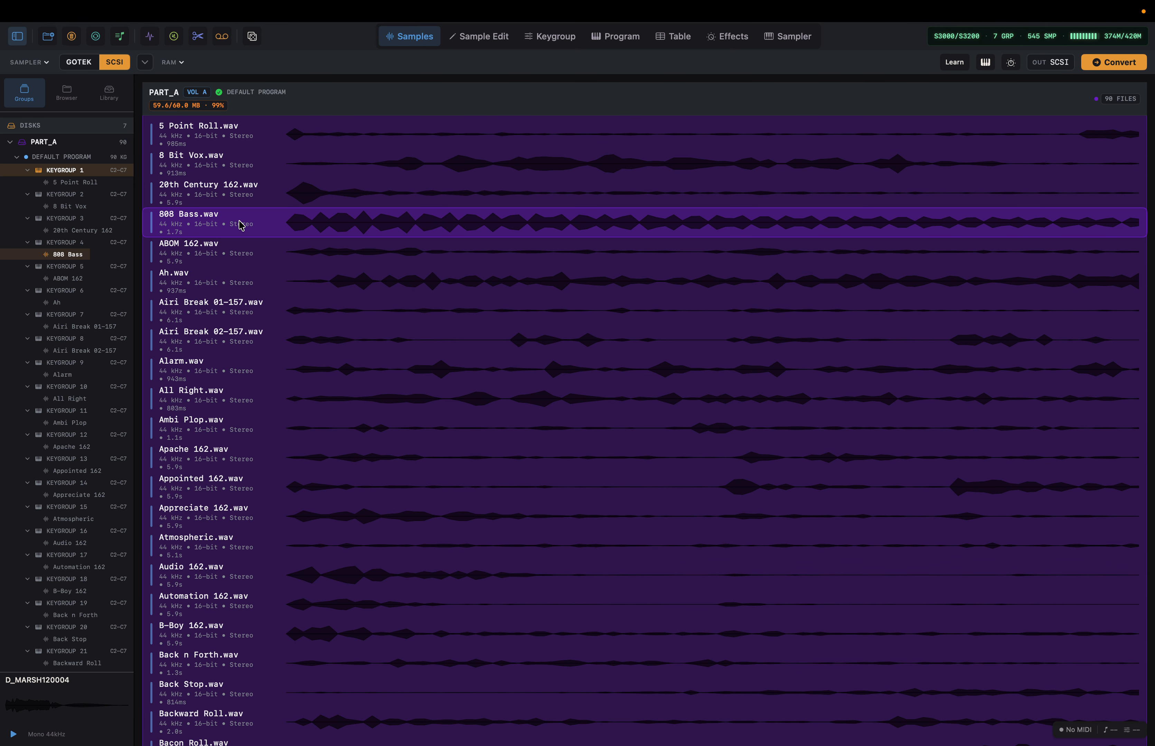
left_click(198, 37)
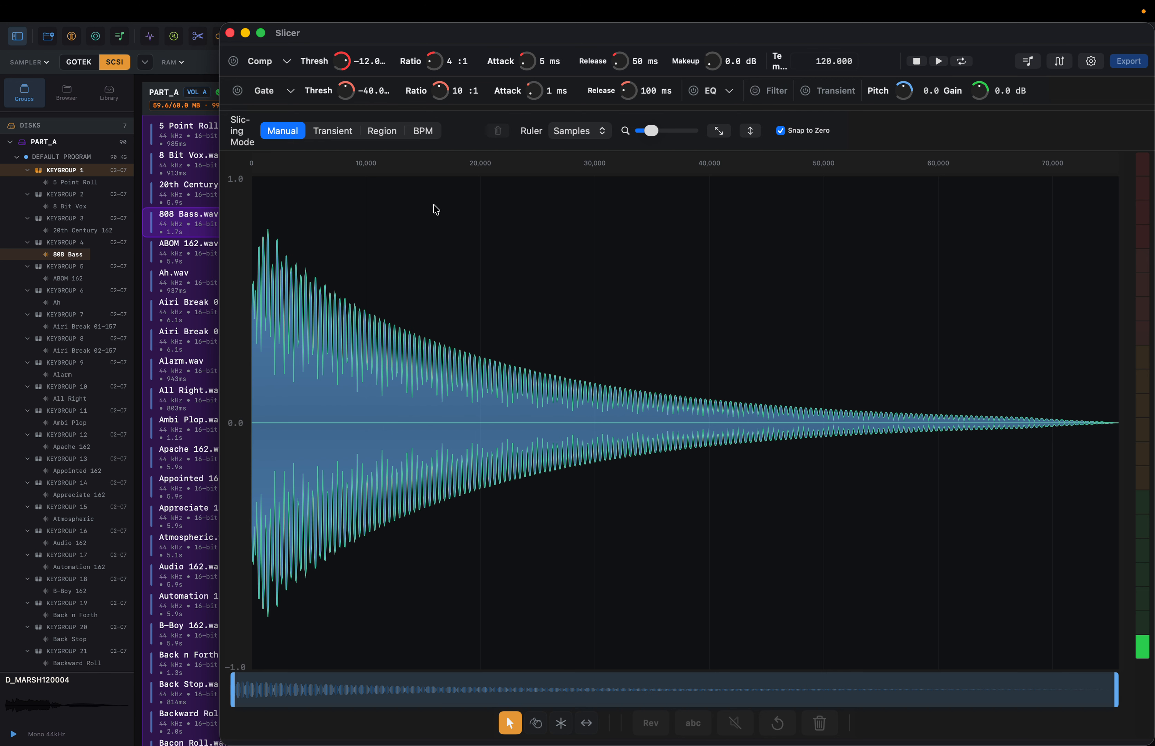
left_click(333, 134)
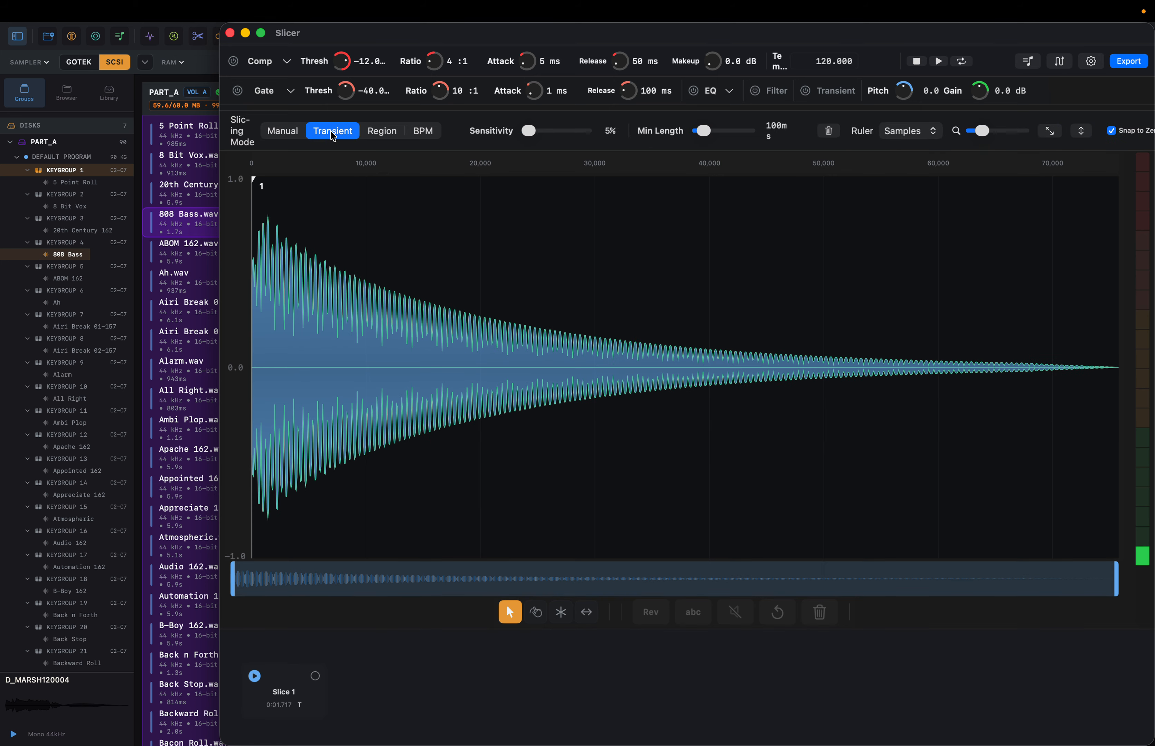
left_click_drag(532, 127, 534, 125)
Switch to Manual slicing and add four slice markers at about 9,000, 22,000, 34,000 and 45,000 samples.
left_click(283, 134)
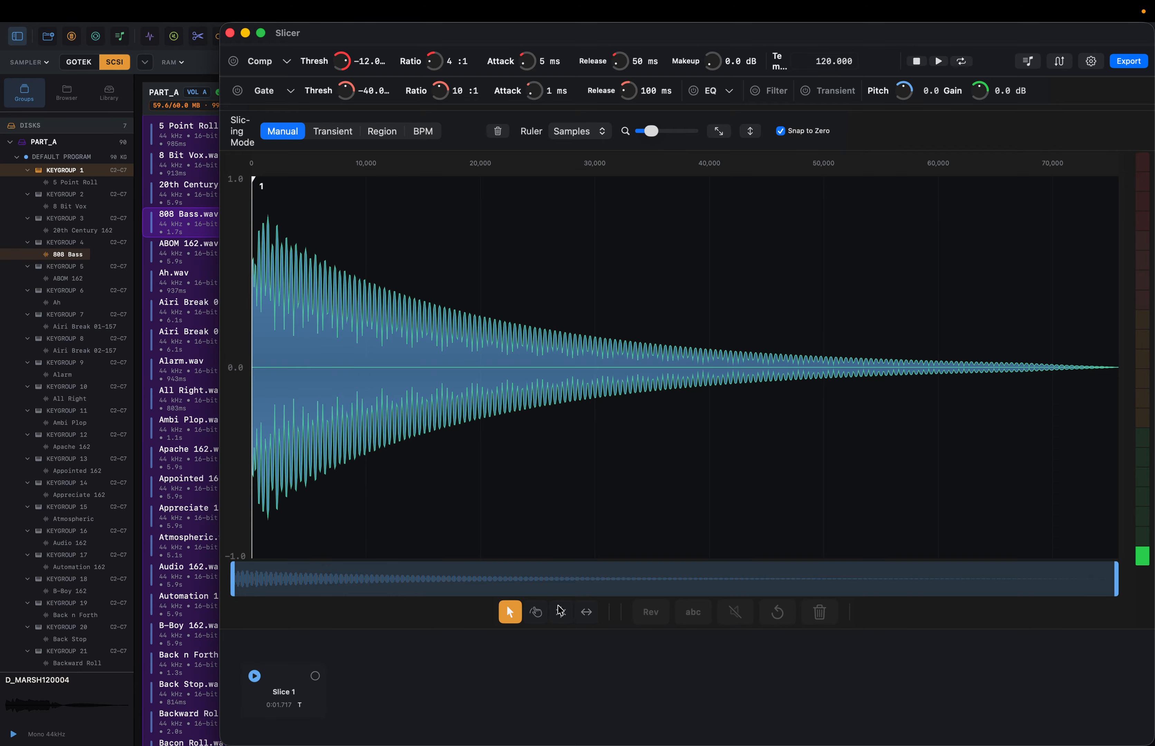
left_click(559, 611)
left_click(356, 357)
left_click(507, 344)
left_click(644, 343)
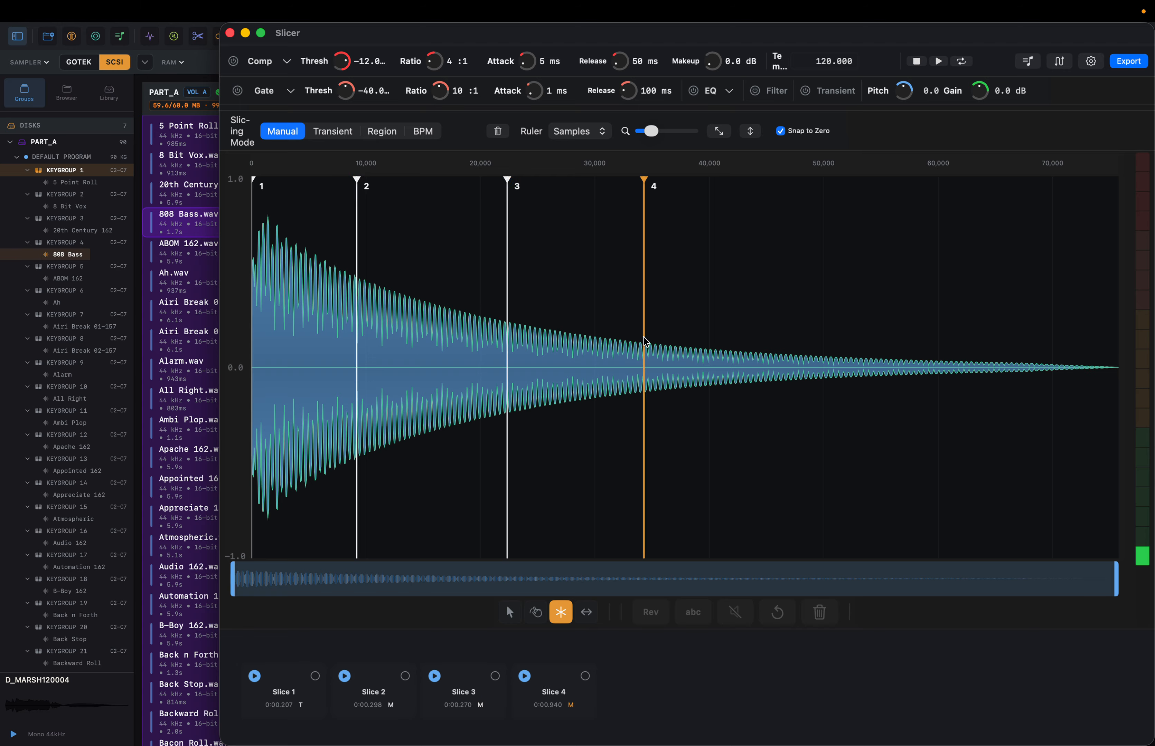
left_click(767, 348)
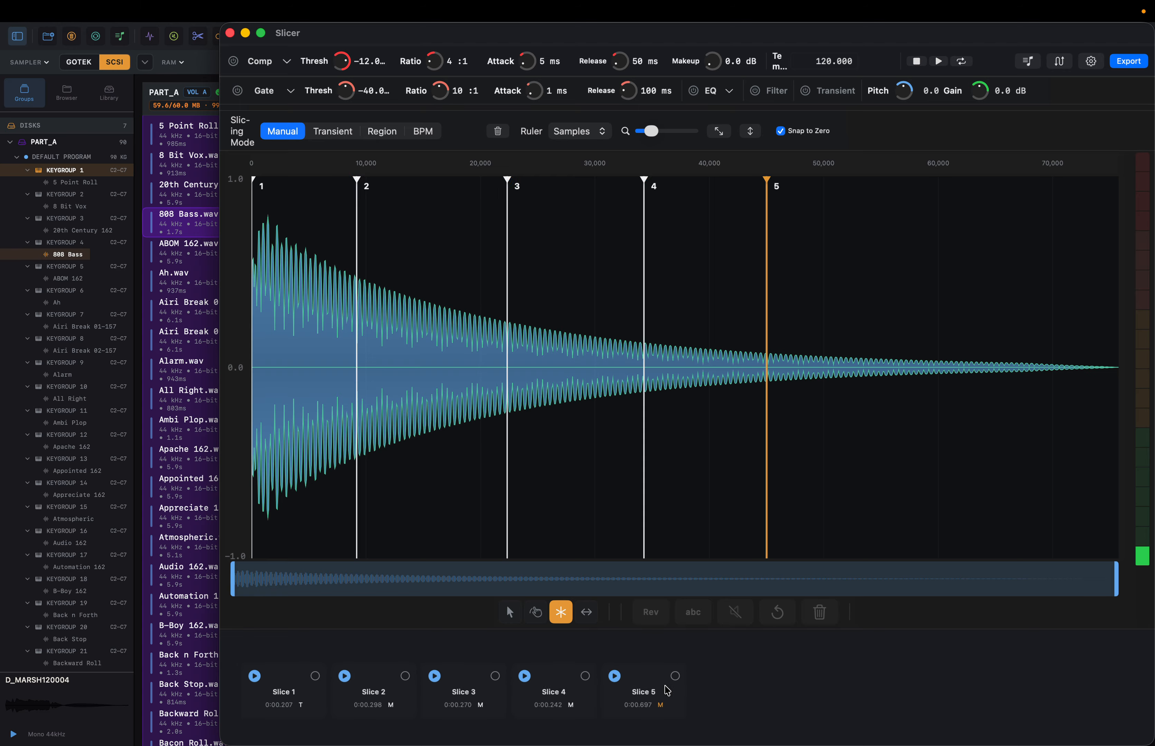
Audition Slice 5 and close the Slicer.
left_click(614, 677)
left_click(231, 35)
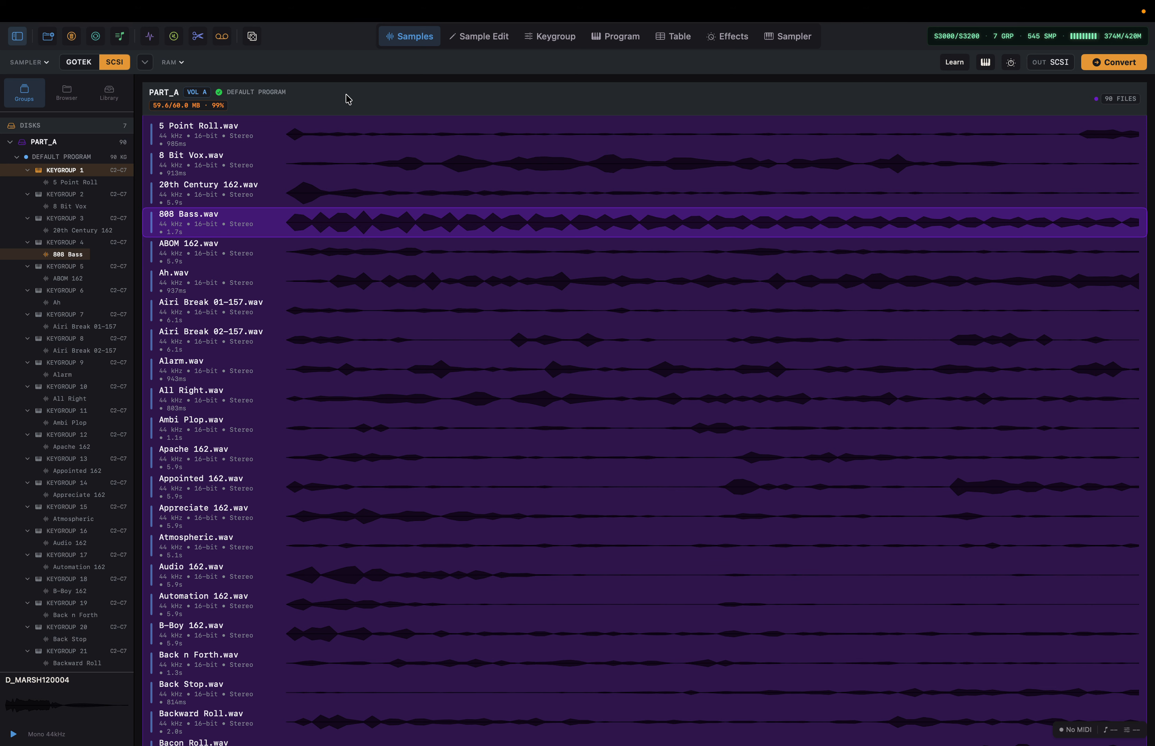
mouse_move(849, 2)
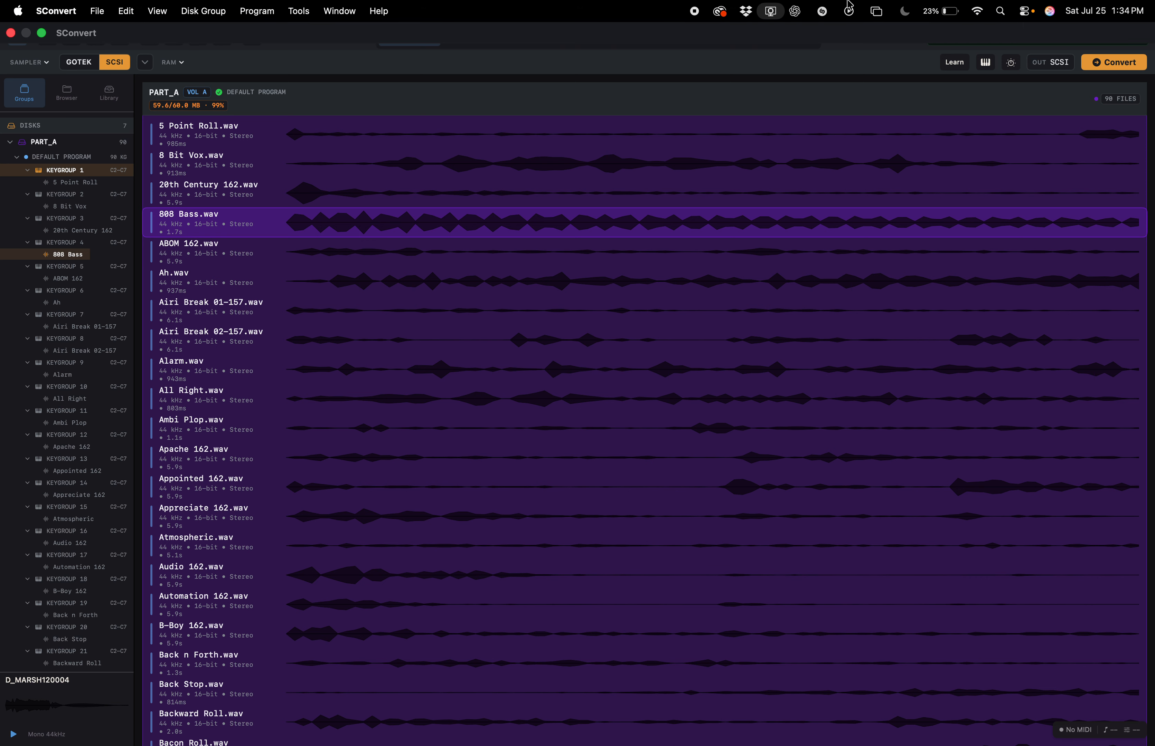